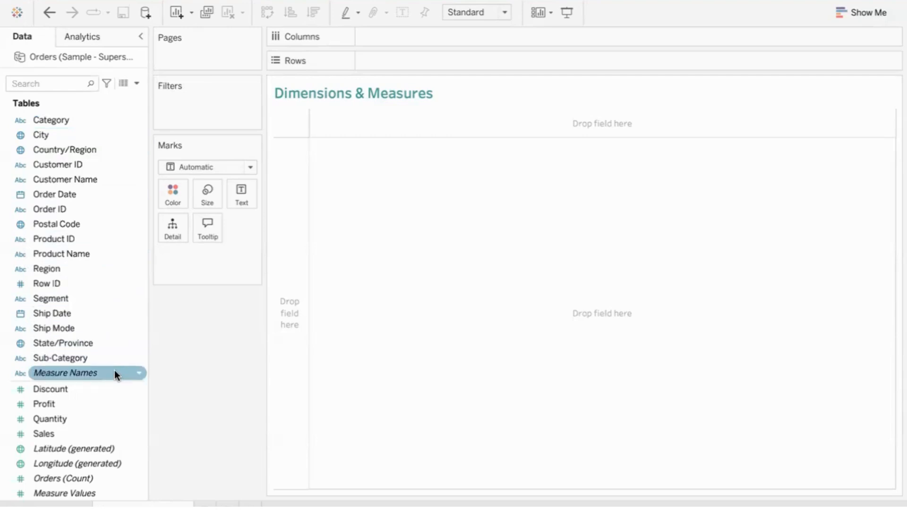
mouse_move(128, 377)
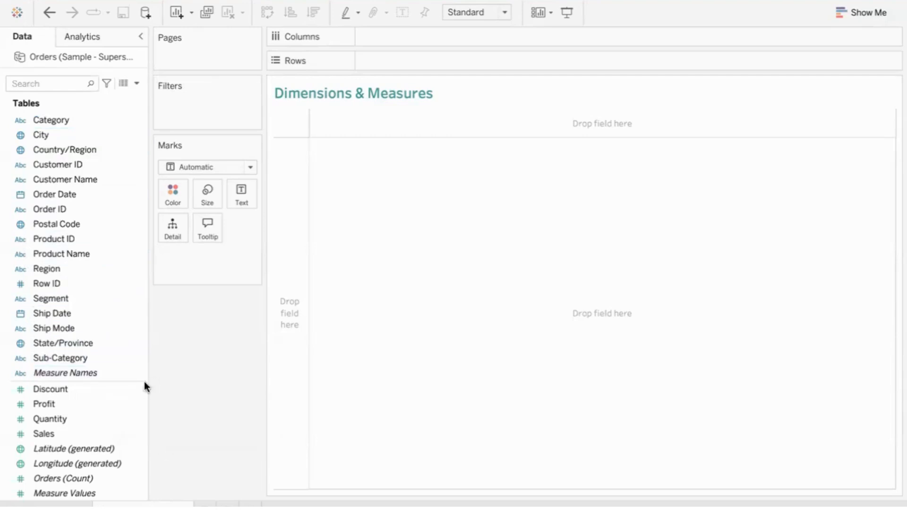
left_click(111, 388)
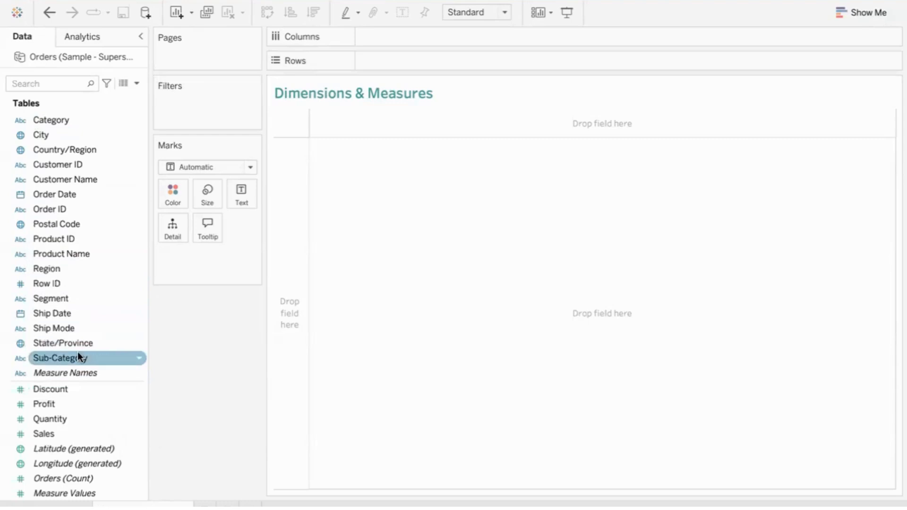
left_click_drag(77, 357, 57, 352)
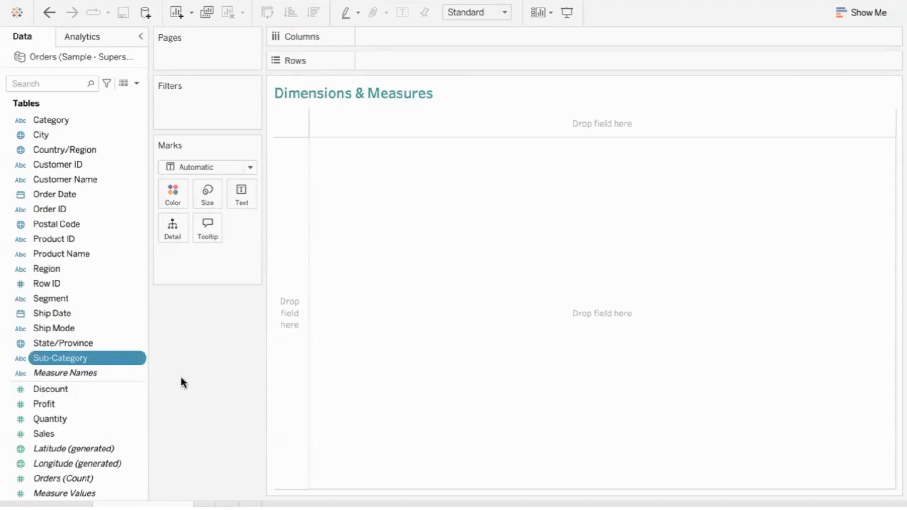
Step: Switch to the Orders workbook in Excel and look through its columns from Row ID to Product Name
key("super+Tab")
key("super+Tab")
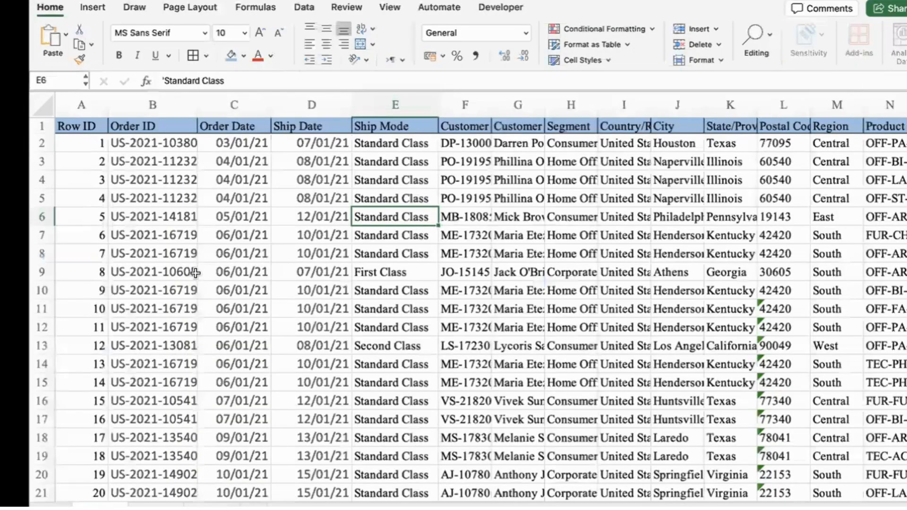
left_click(224, 273)
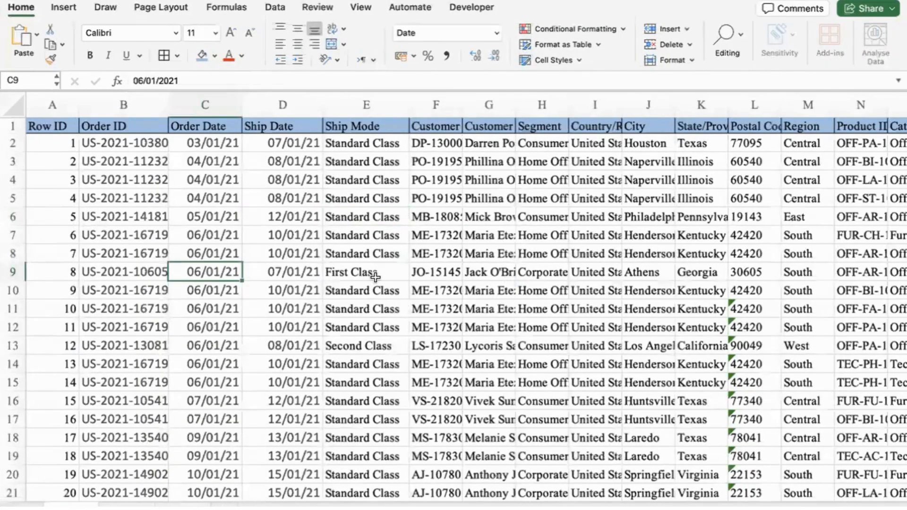
left_click_drag(53, 104, 607, 109)
left_click(589, 103)
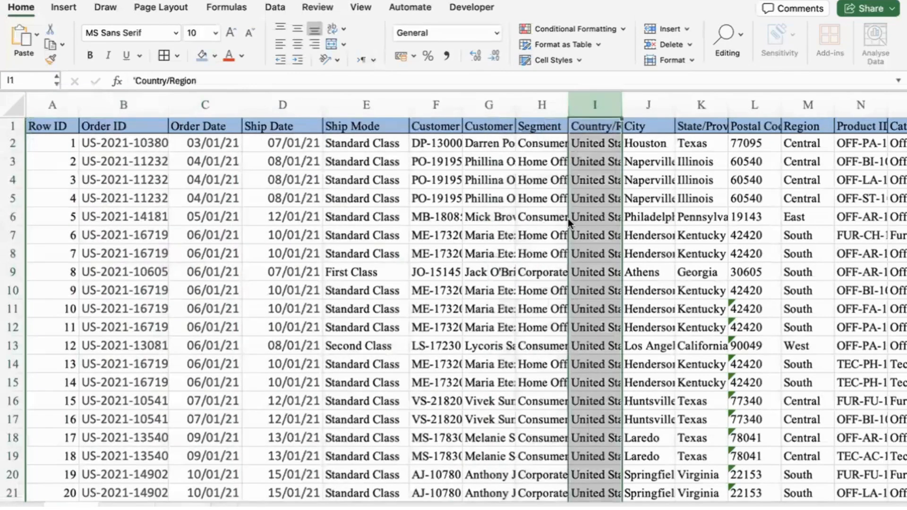
left_click(508, 228)
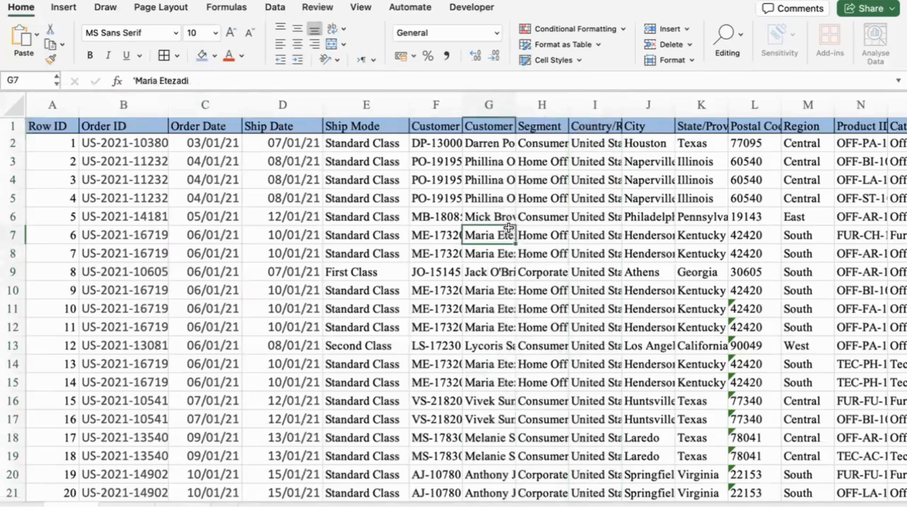
scroll(508, 228, "right", 5)
scroll(508, 228, "right", 8)
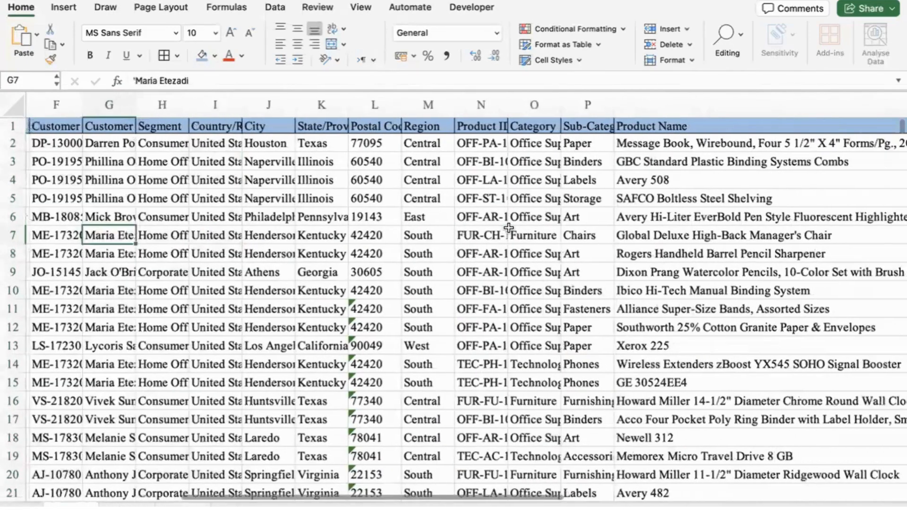
scroll(527, 147, "right", 1)
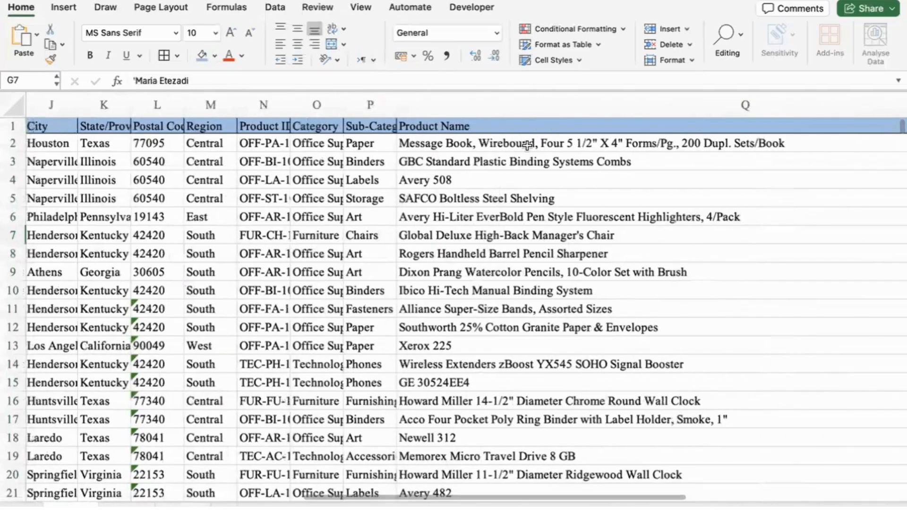
Step: Widen the Category and Sub-Category columns so that their entries show in full
left_click(527, 146)
left_click(530, 107)
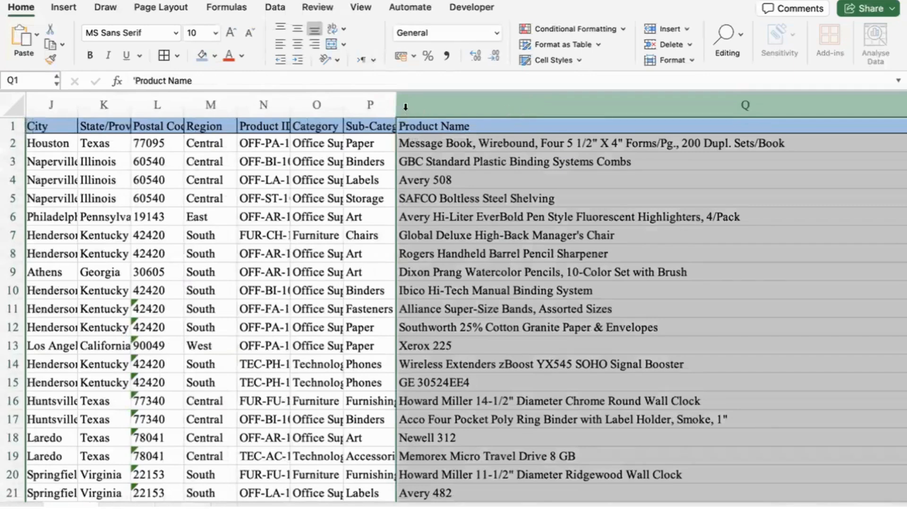
left_click_drag(406, 107, 344, 99)
left_click(438, 237)
key("ctrl+shift+Down")
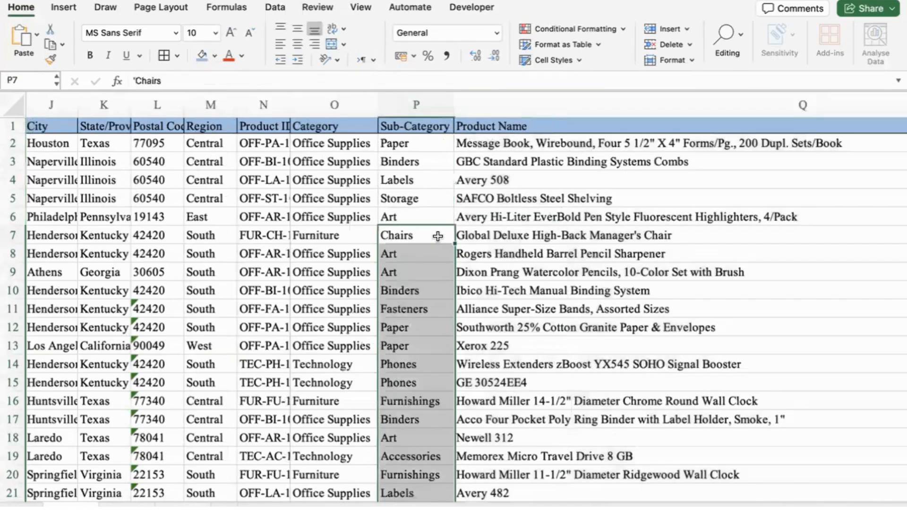
left_click(438, 236)
Step: Fill the two Howard Miller wall clock product names and their Furnishings cells in rows 16 and 20 with blue
left_click(539, 401)
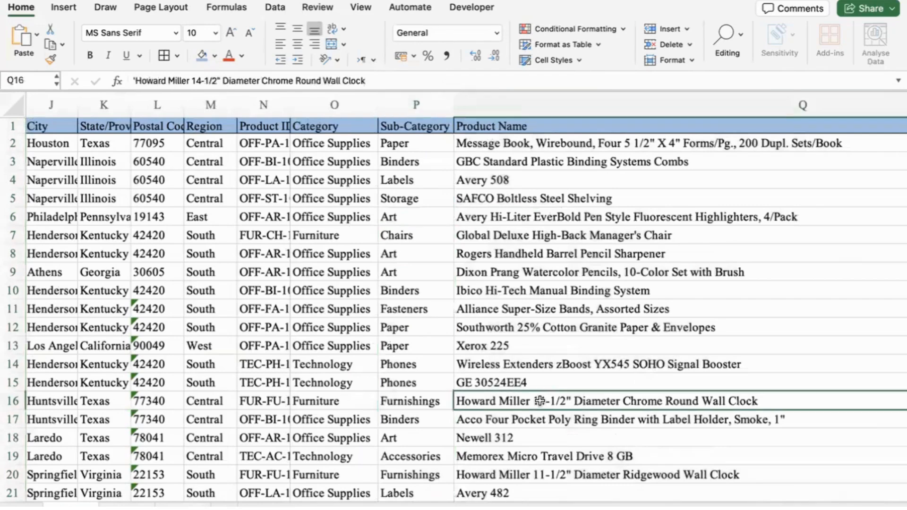
left_click(525, 473, "super")
left_click(439, 473, "super")
left_click(425, 402, "super")
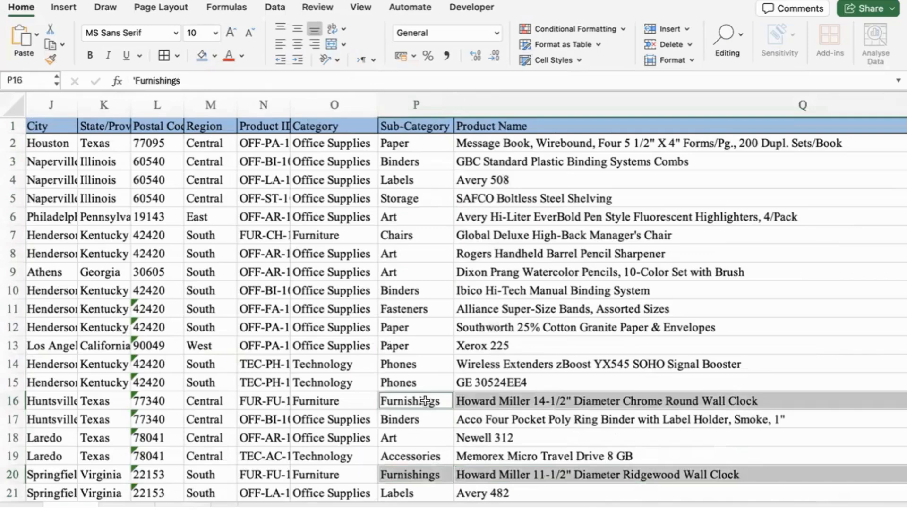
left_click(202, 55)
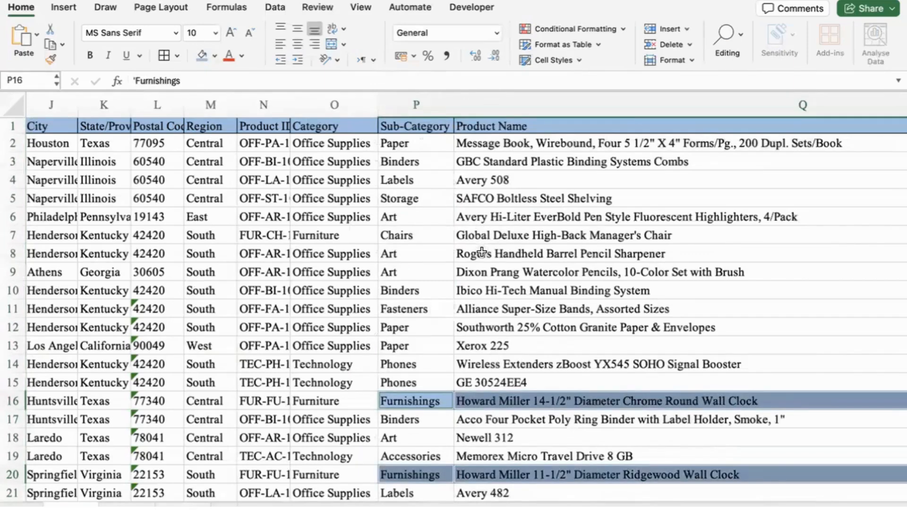
Step: Fill the Art sub-category cells and their product names in rows 6, 8, 9 and 18 with light green
left_click_drag(482, 254, 481, 268)
left_click(509, 438, "super")
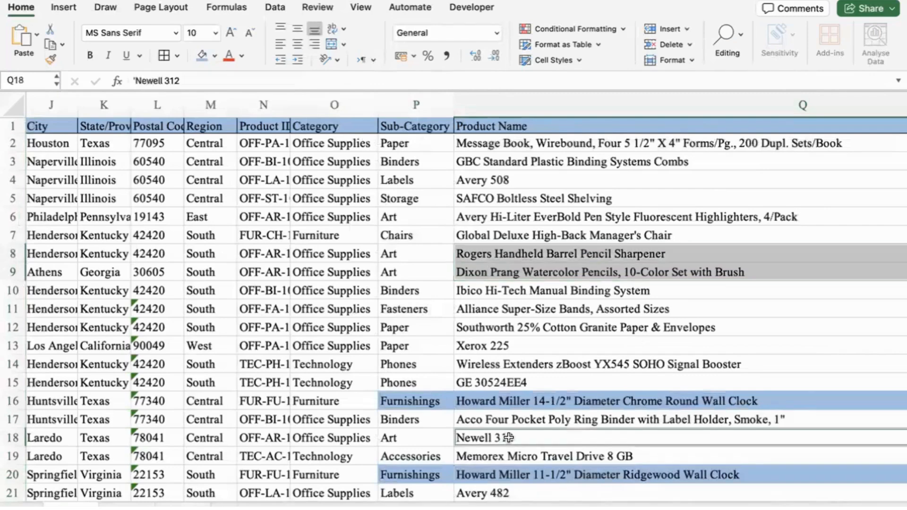
left_click(419, 437, "super")
left_click(406, 252, "super")
left_click(407, 269, "super")
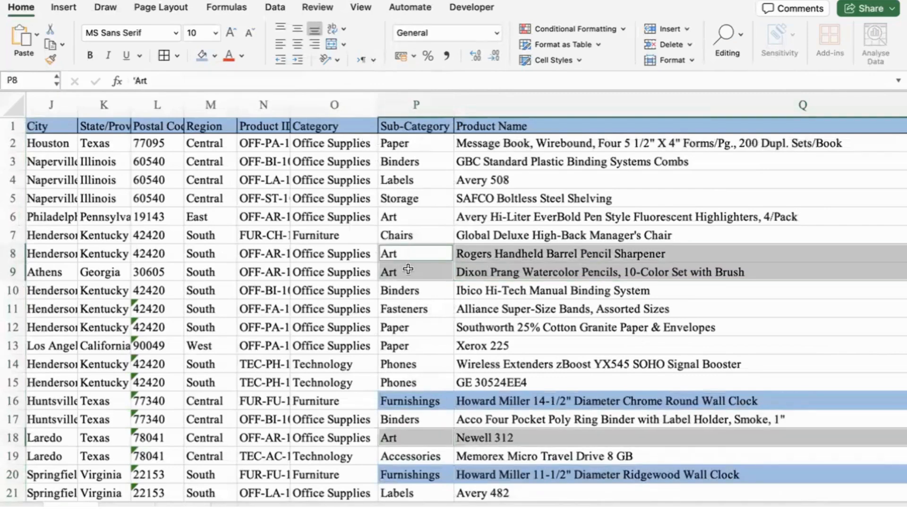
left_click(454, 217, "super")
left_click(434, 216, "super")
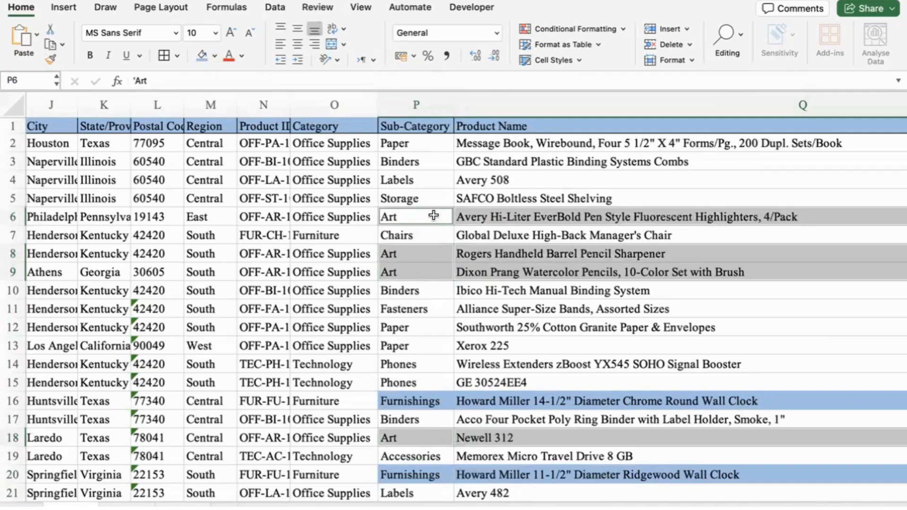
left_click(214, 57)
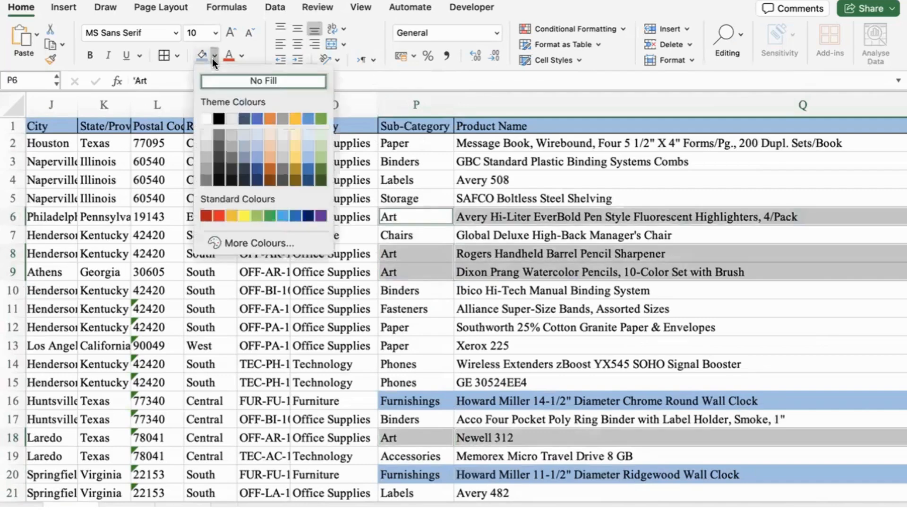
left_click(319, 147)
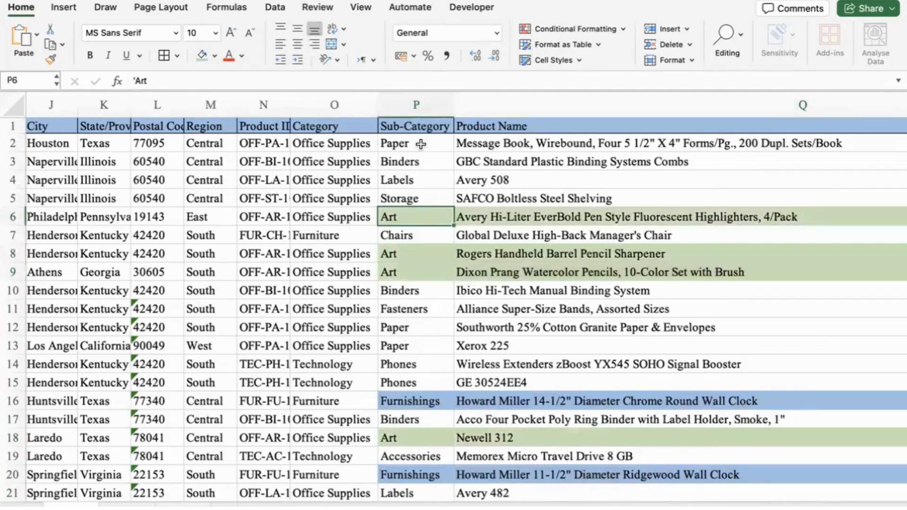
Step: Fill the Office Supplies category cells and their sub-categories in rows 2 to 6 with light gold
left_click_drag(420, 144, 369, 217)
left_click(369, 218)
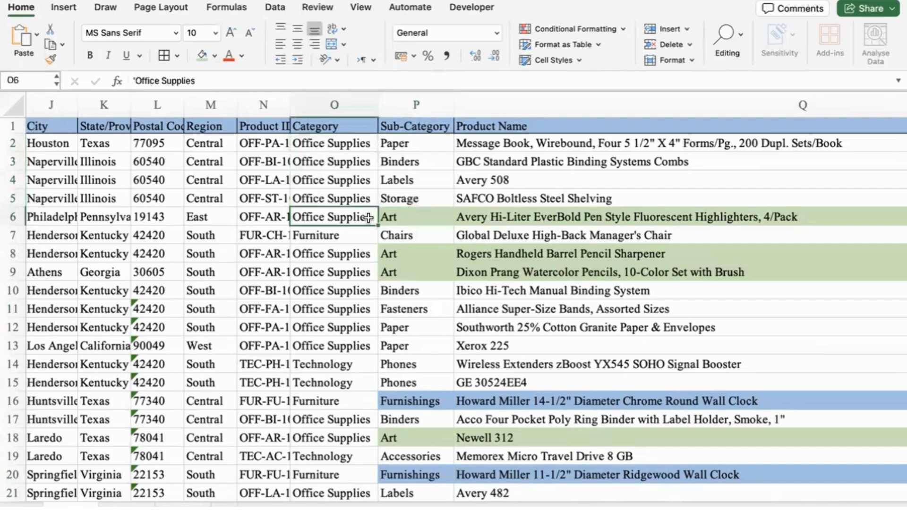
left_click_drag(354, 144, 402, 218)
left_click(215, 56)
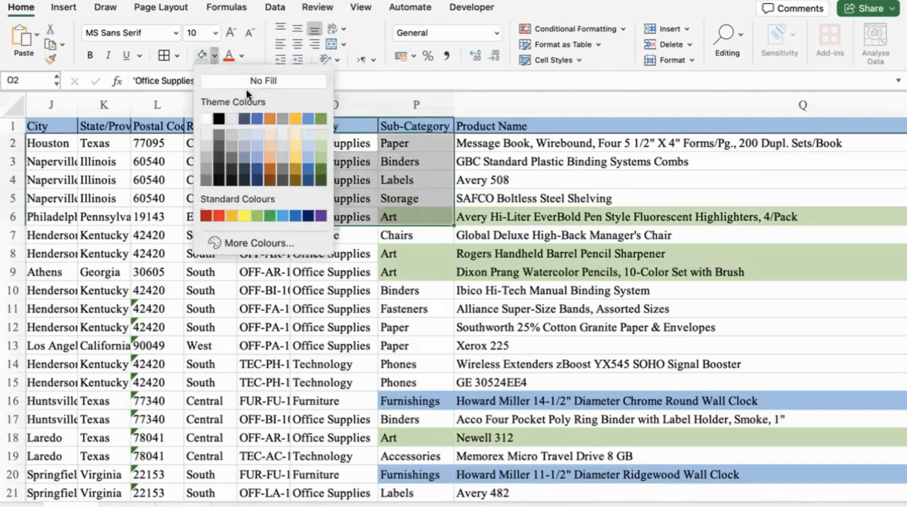
left_click(292, 147)
left_click(339, 147)
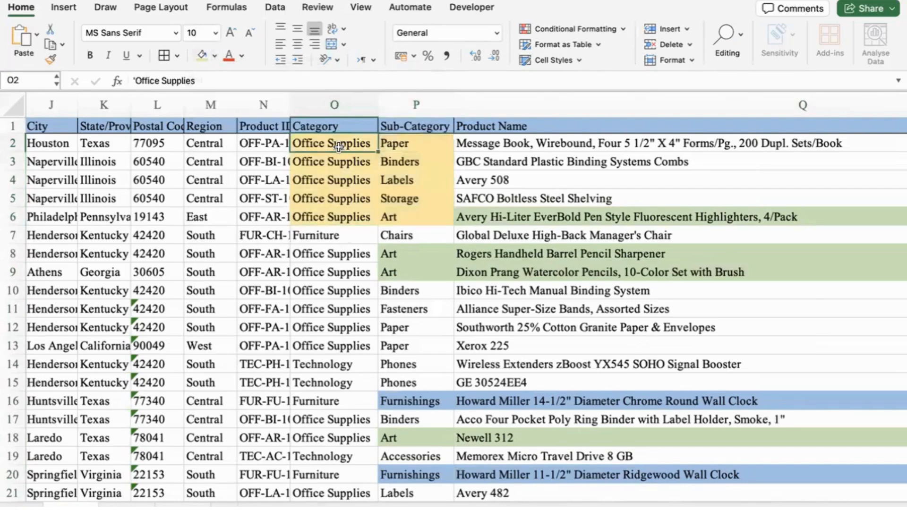
Step: Review how the highlighted categories, sub-categories and product names relate across columns O to Q
left_click_drag(412, 143, 421, 214)
left_click(423, 248)
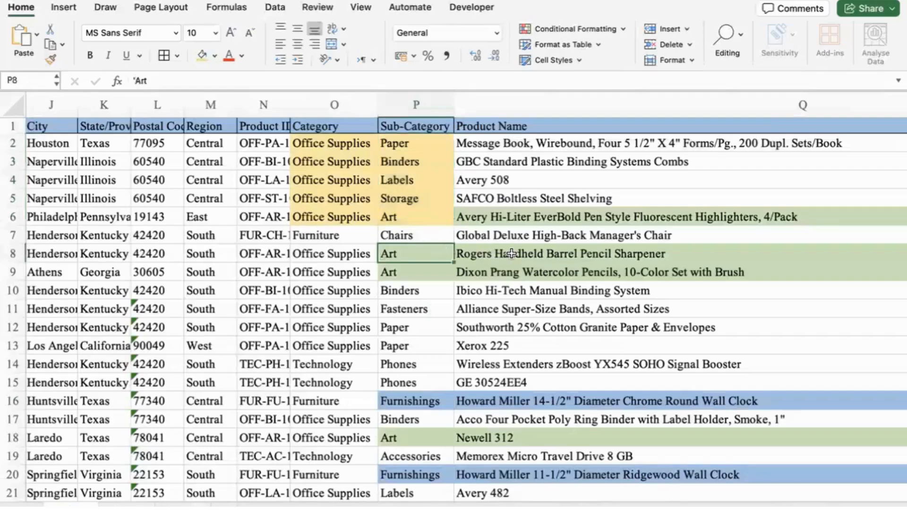
left_click_drag(511, 254, 512, 270)
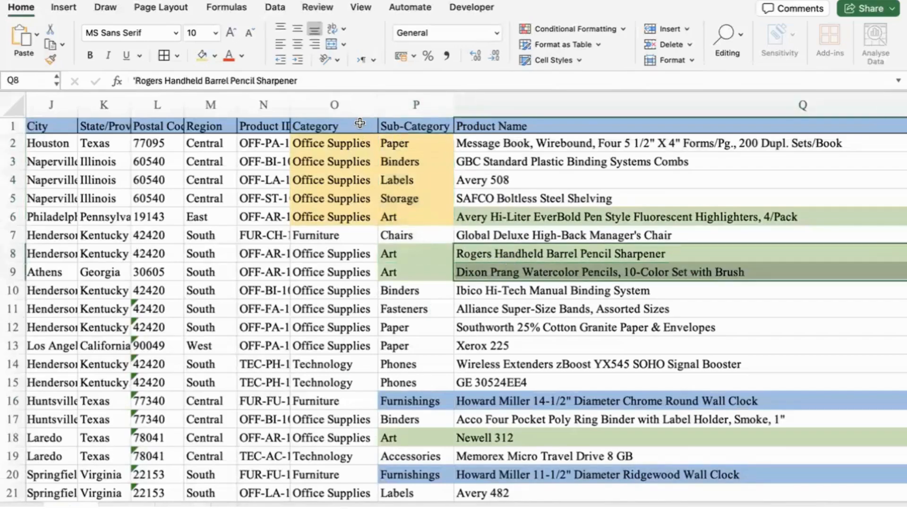
left_click_drag(360, 104, 469, 104)
left_click(490, 166)
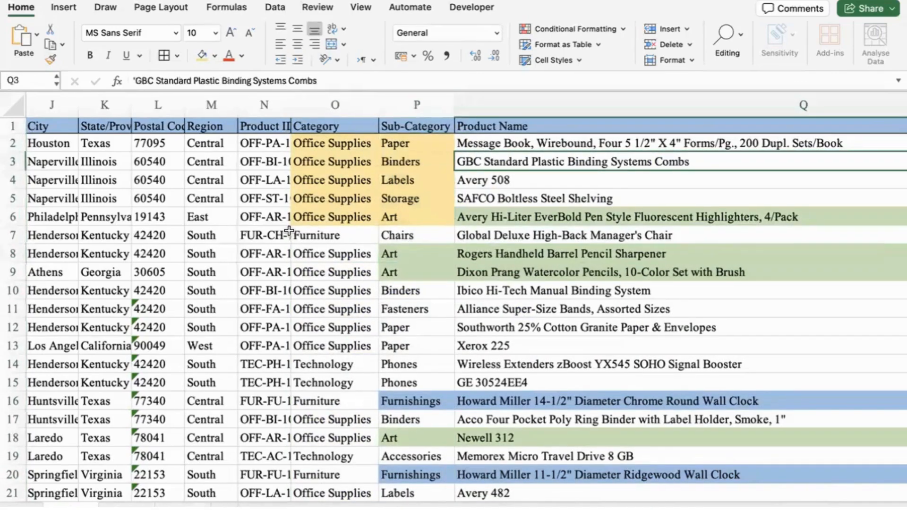
Step: Autofit the widths of the Customer Name, Customer ID and Order ID columns
scroll(289, 231, "left", 10)
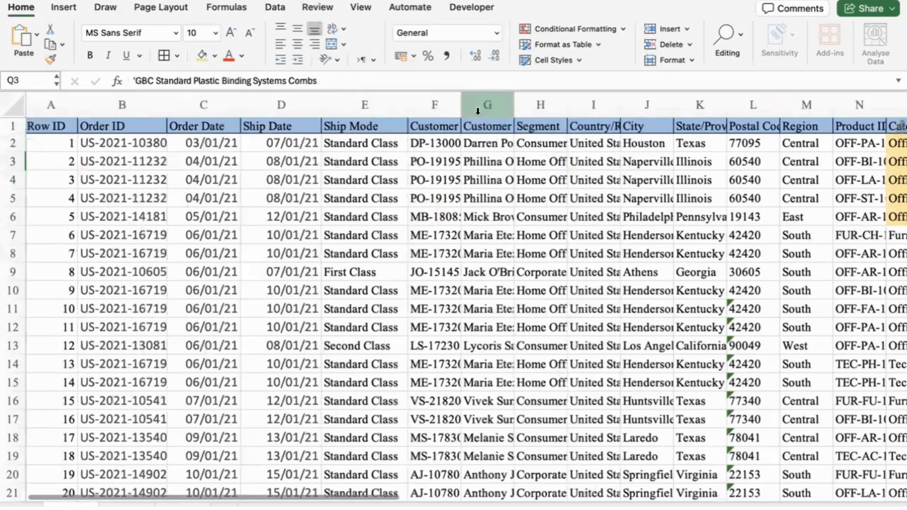
double_click(515, 105)
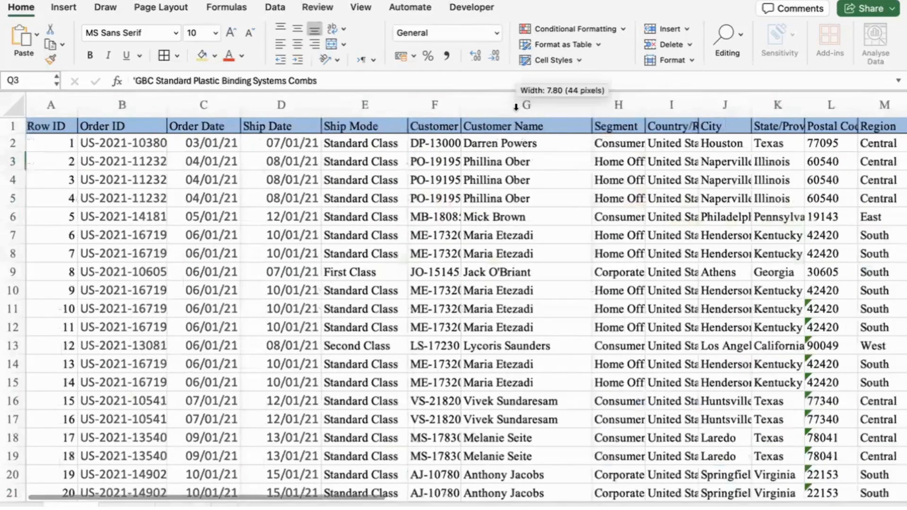
left_click(546, 105)
double_click(460, 100)
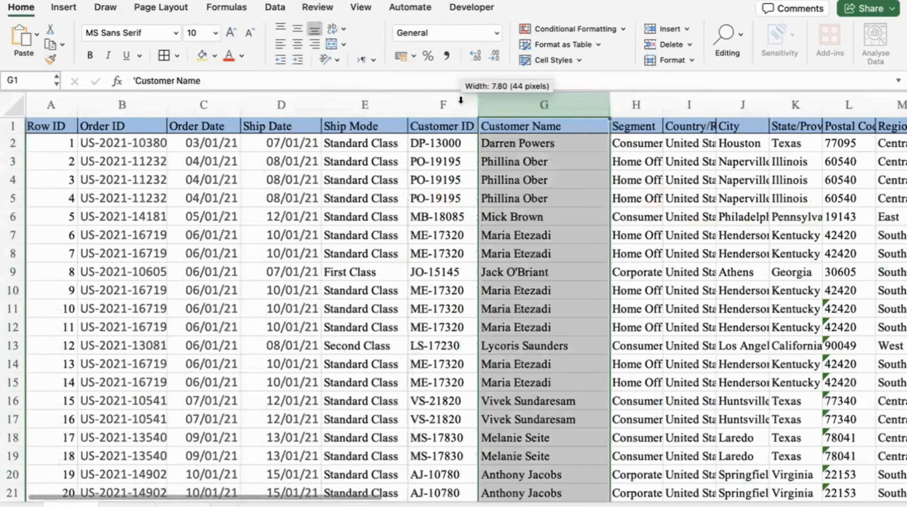
left_click(545, 144)
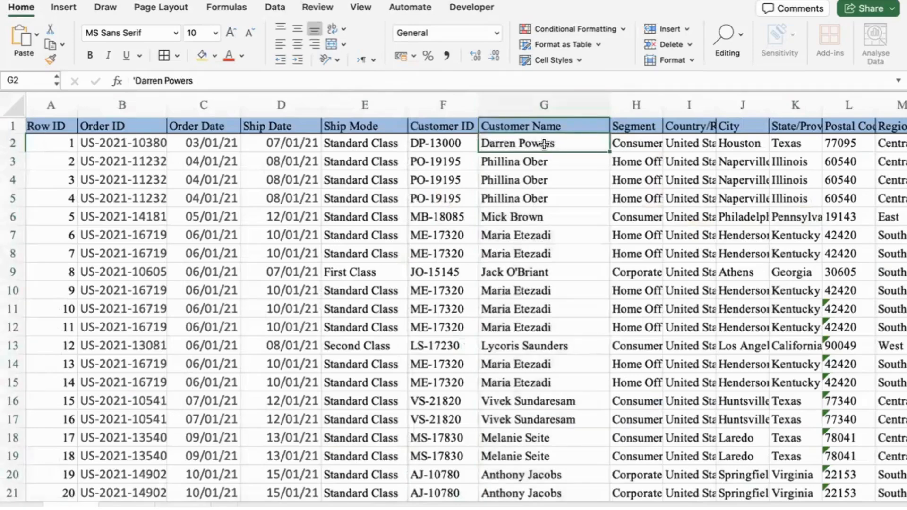
double_click(168, 111)
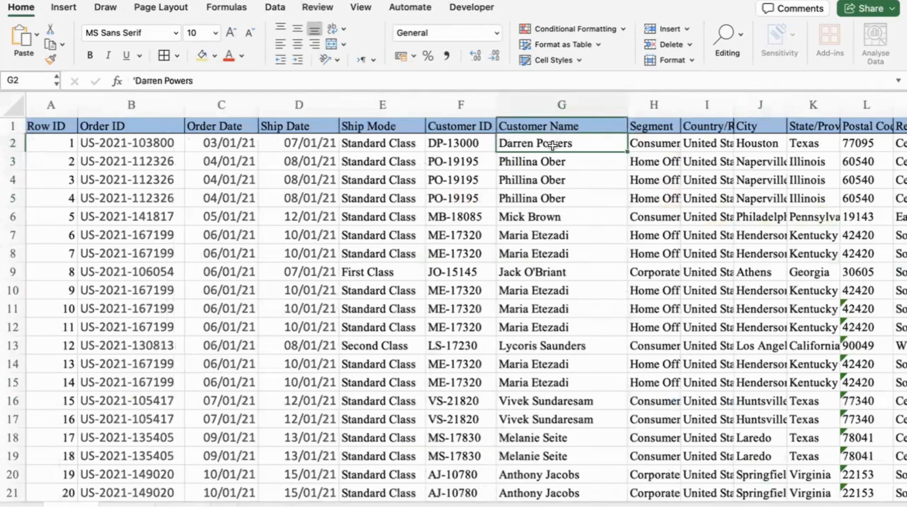
Step: Examine the row and order identifiers, order and ship dates, ship mode, and customer columns in the first order records
left_click(164, 144)
left_click(51, 105)
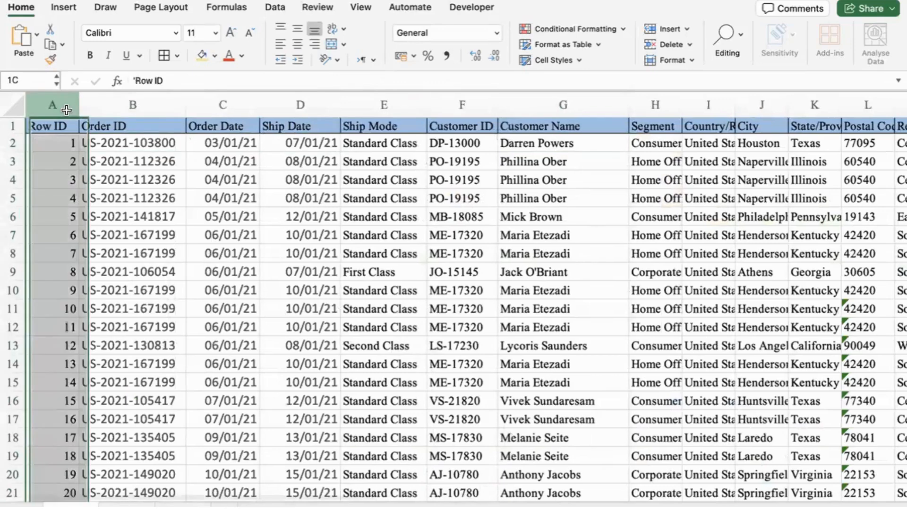
left_click(15, 143)
left_click(13, 161)
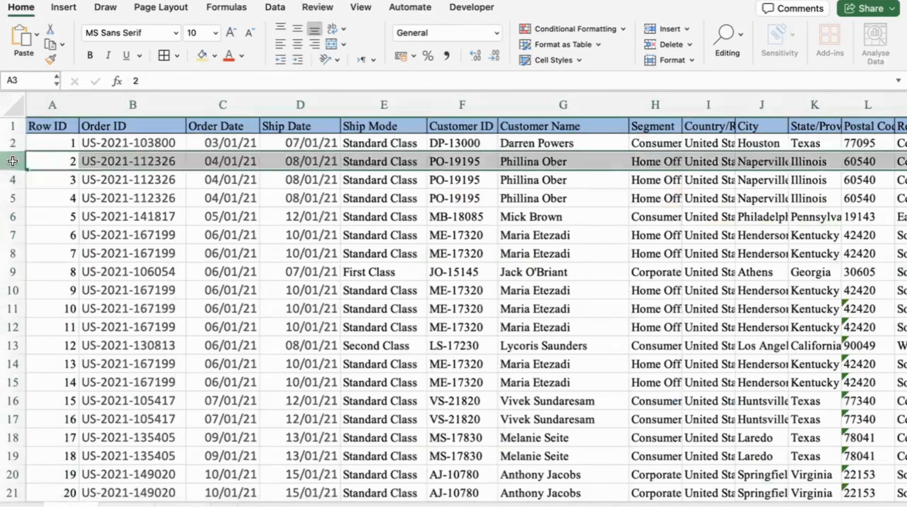
left_click(13, 180)
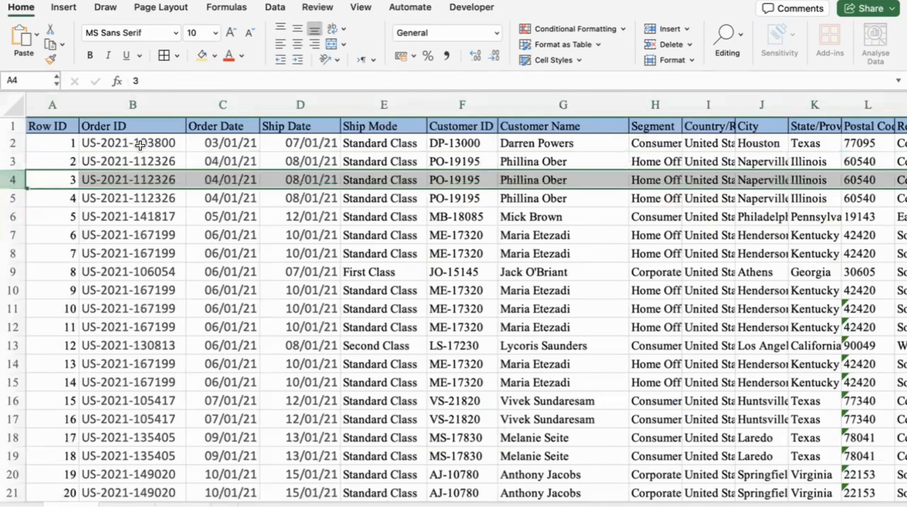
left_click(215, 144)
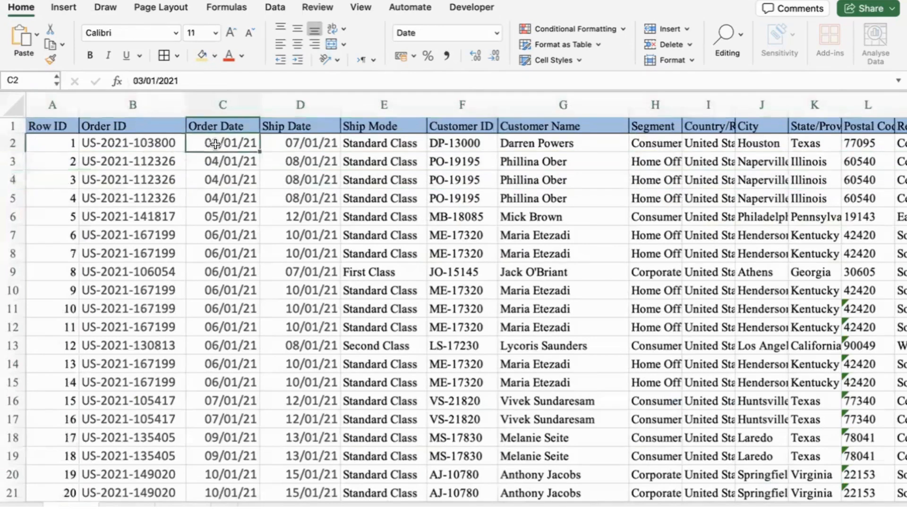
left_click(278, 147)
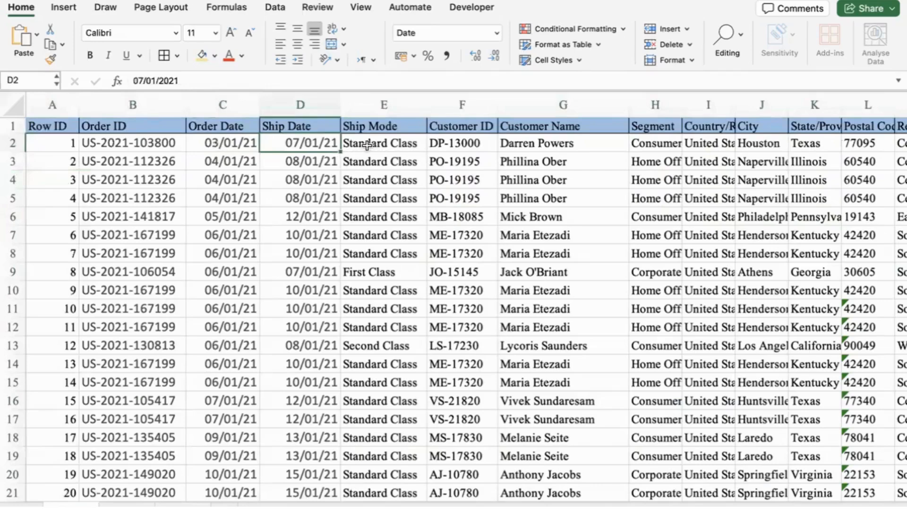
left_click(397, 147)
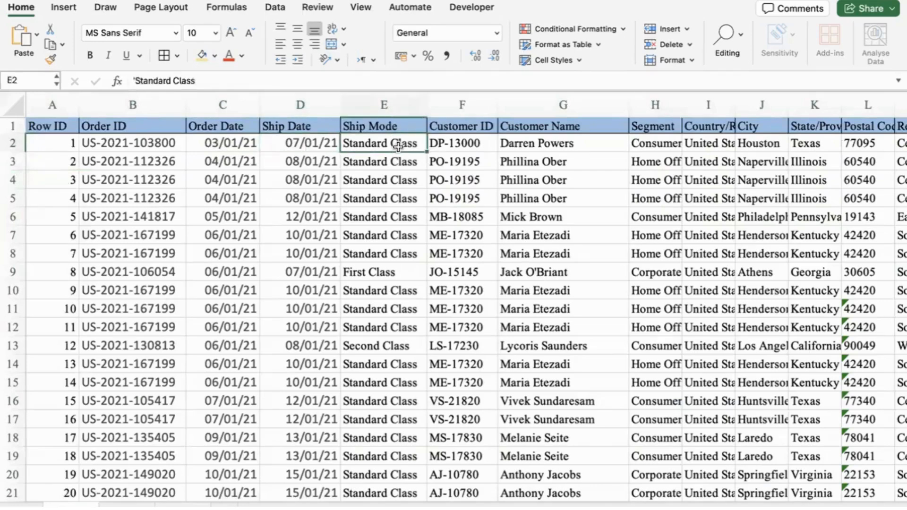
left_click(472, 105)
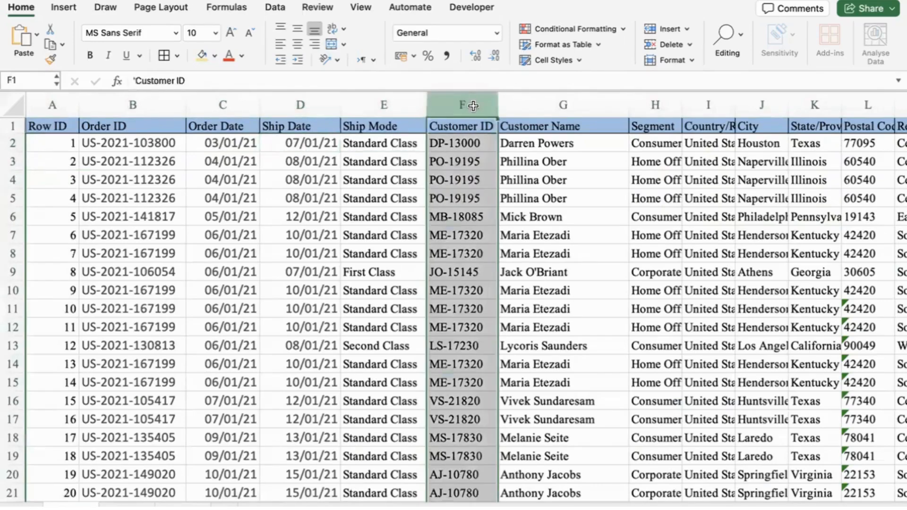
left_click(586, 156)
Step: Autofit the width of the Country/Region column
scroll(647, 181, "right", 3)
scroll(647, 181, "right", 2)
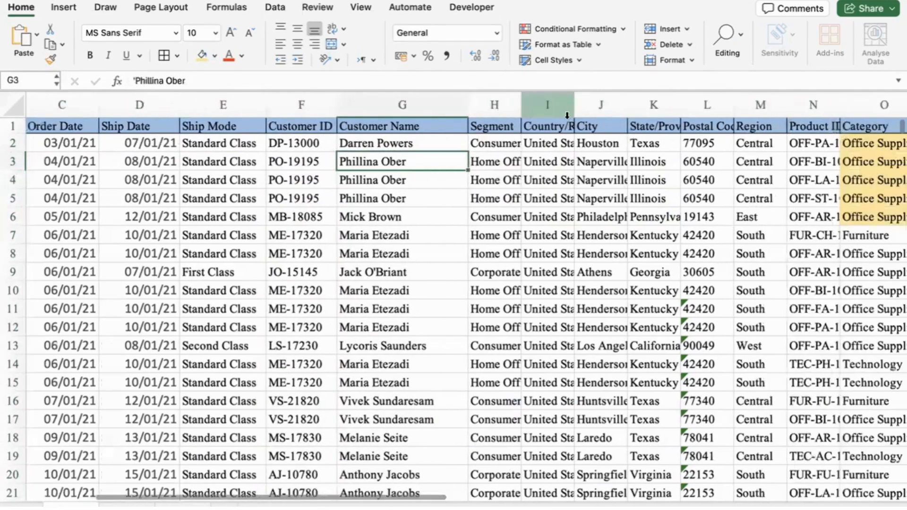
double_click(574, 104)
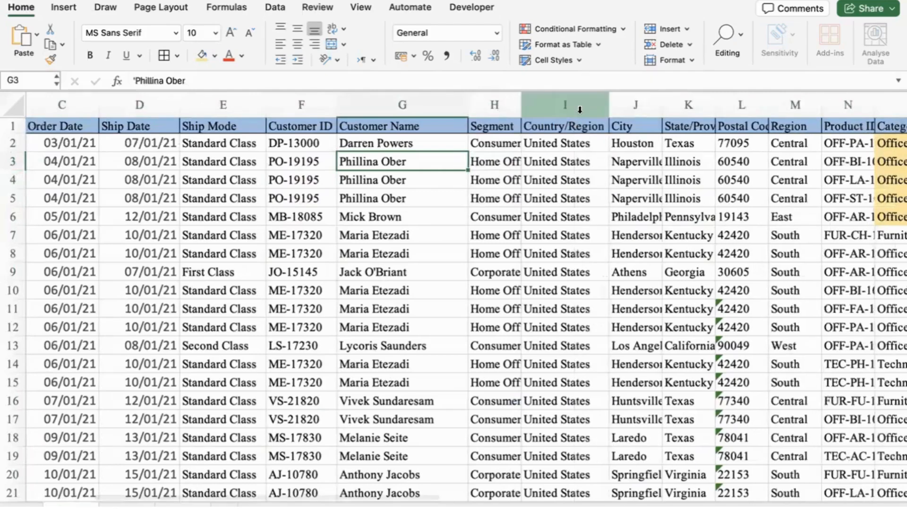
Step: Examine the location columns: Country/Region, Region, State/Province, City and Postal Code
left_click(579, 105)
left_click(791, 99)
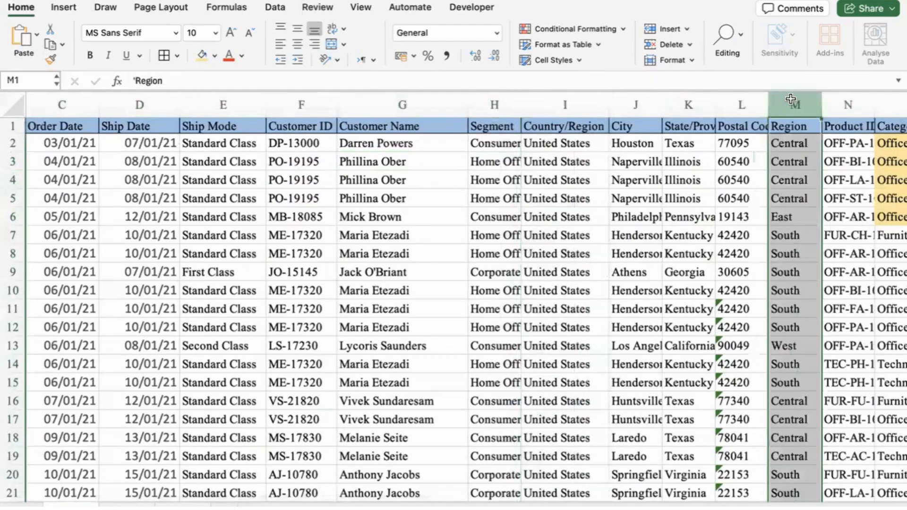
left_click(698, 106)
left_click(640, 105)
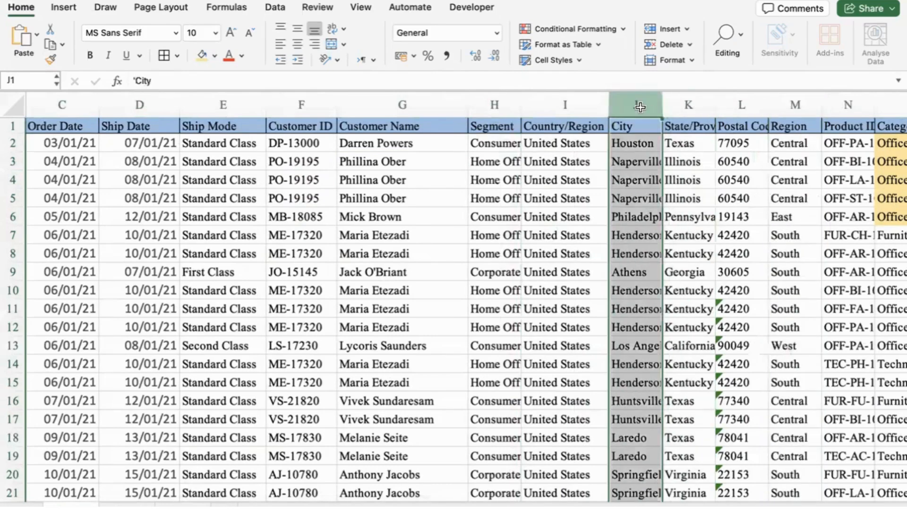
left_click(741, 105)
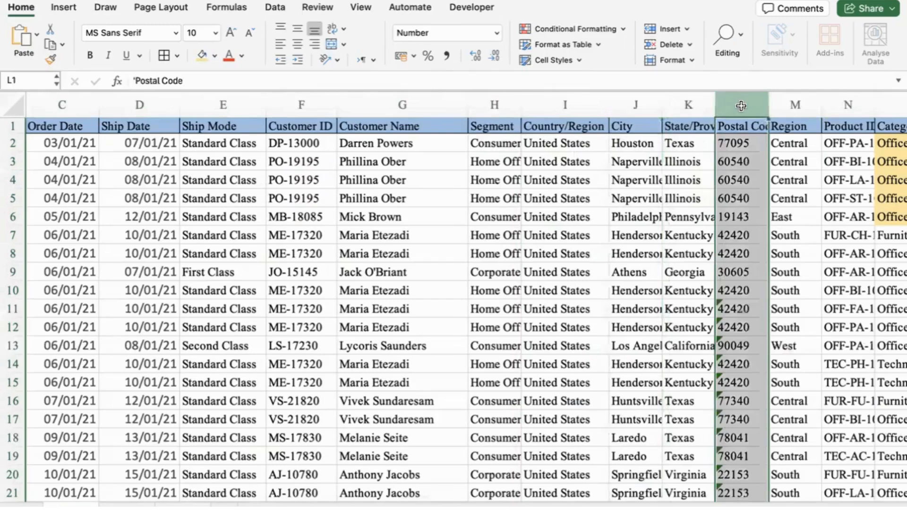
Step: Examine the product names and how the Office Supplies, Furniture and Technology categories pair with their sub-categories
scroll(796, 143, "right", 6)
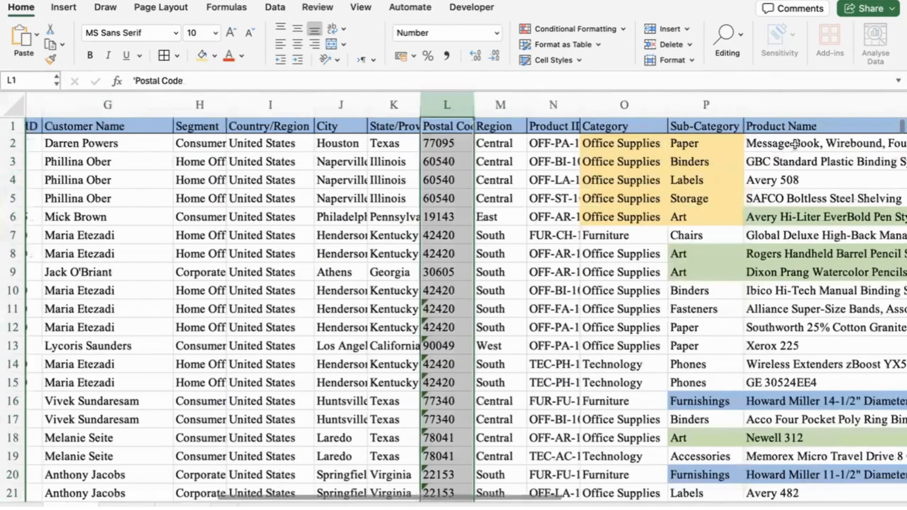
left_click(796, 144)
left_click_drag(638, 143, 651, 327)
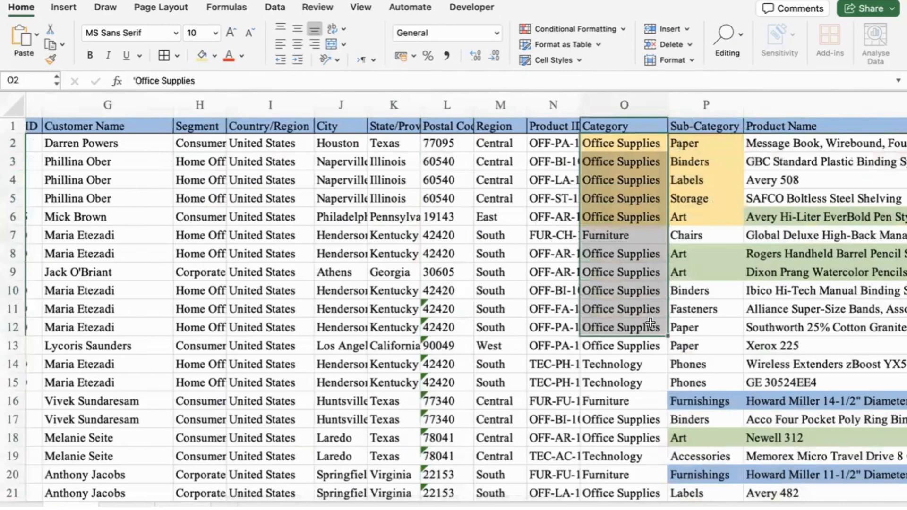
left_click(652, 218)
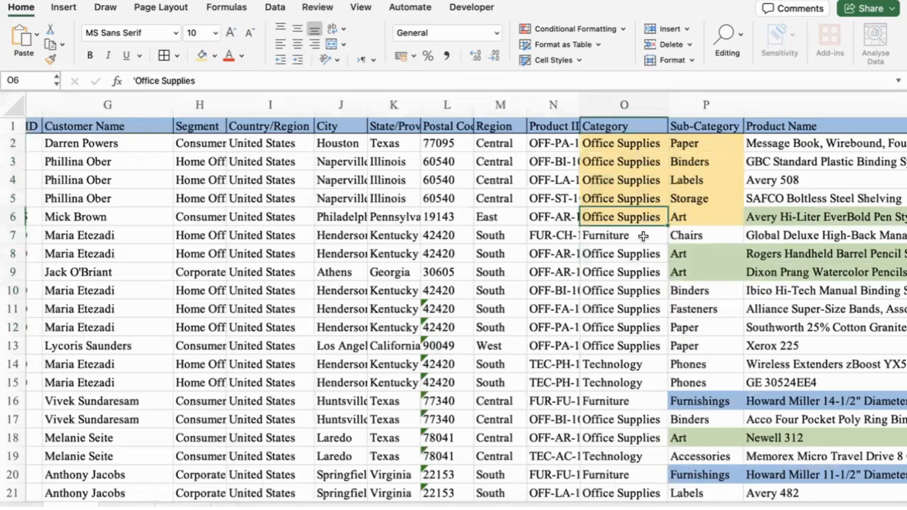
left_click(640, 236)
double_click(683, 237)
left_click_drag(682, 237, 642, 237)
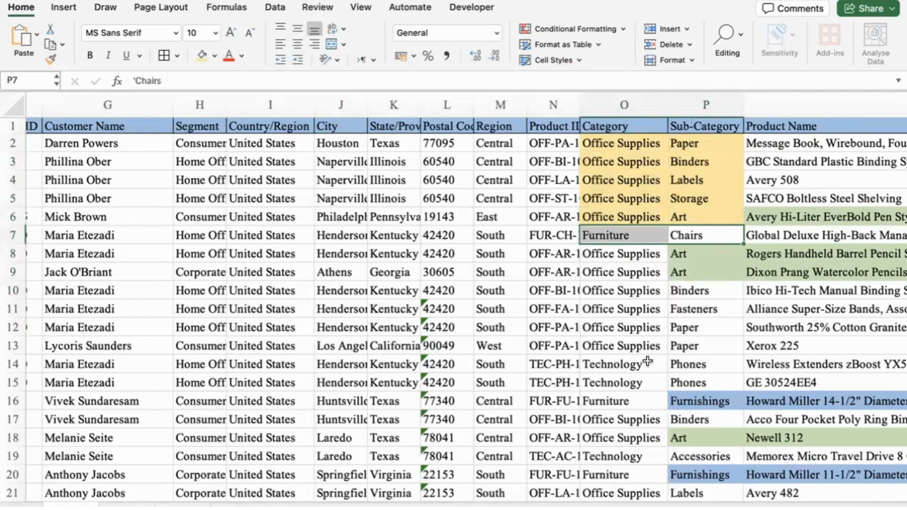
left_click_drag(648, 364, 692, 377)
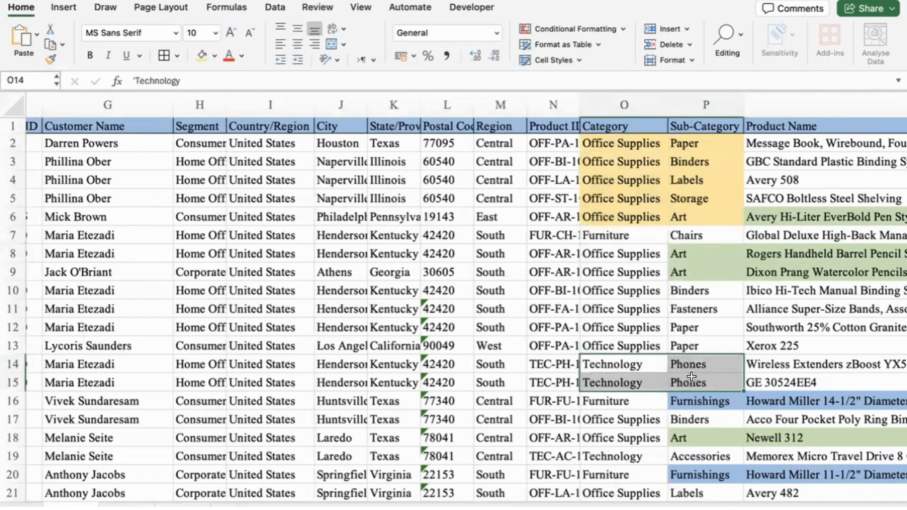
left_click(648, 369)
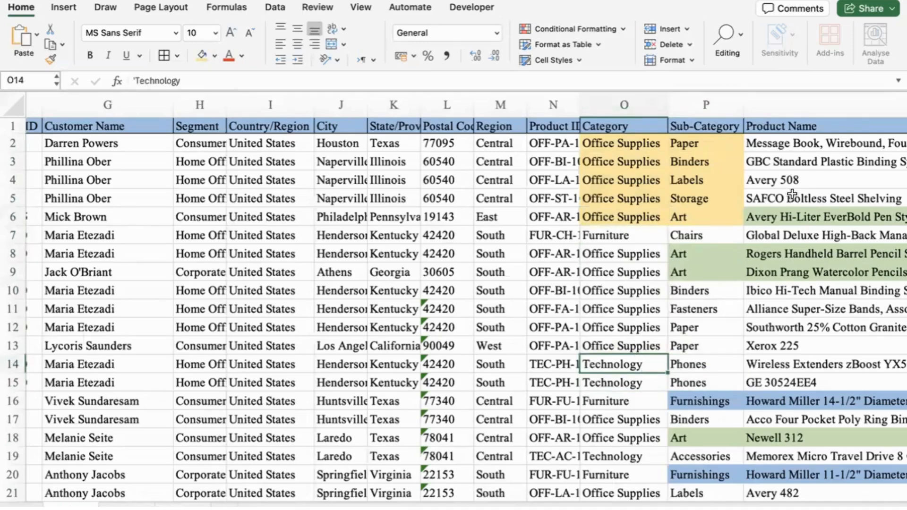
Step: Widen the Segment column to show its entries in full
left_click(129, 106)
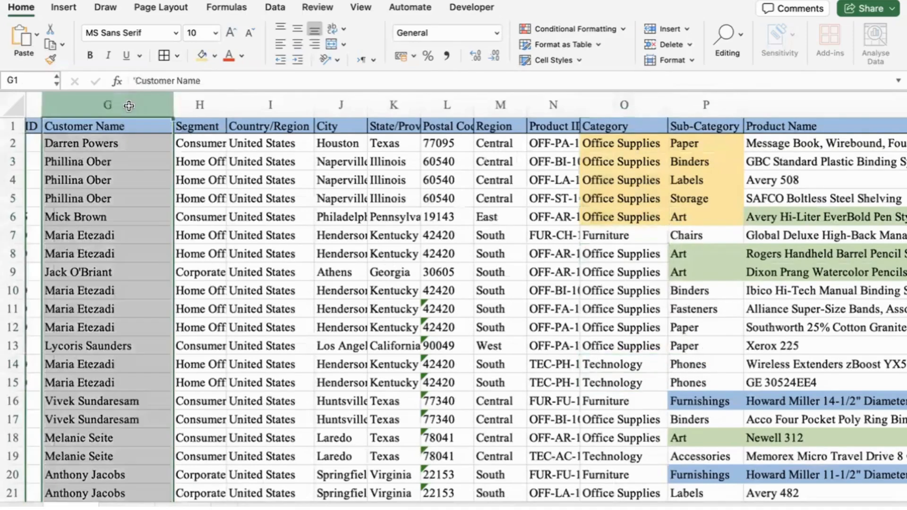
left_click_drag(227, 102, 289, 102)
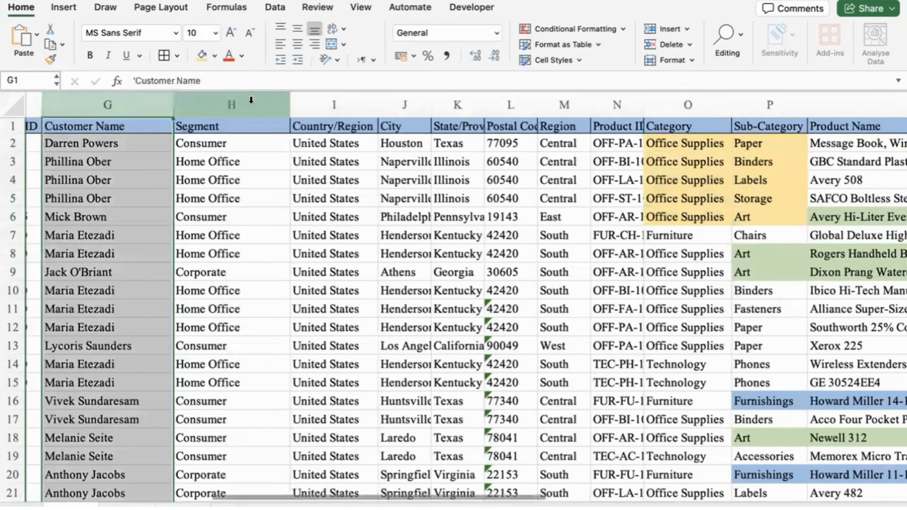
left_click(250, 100)
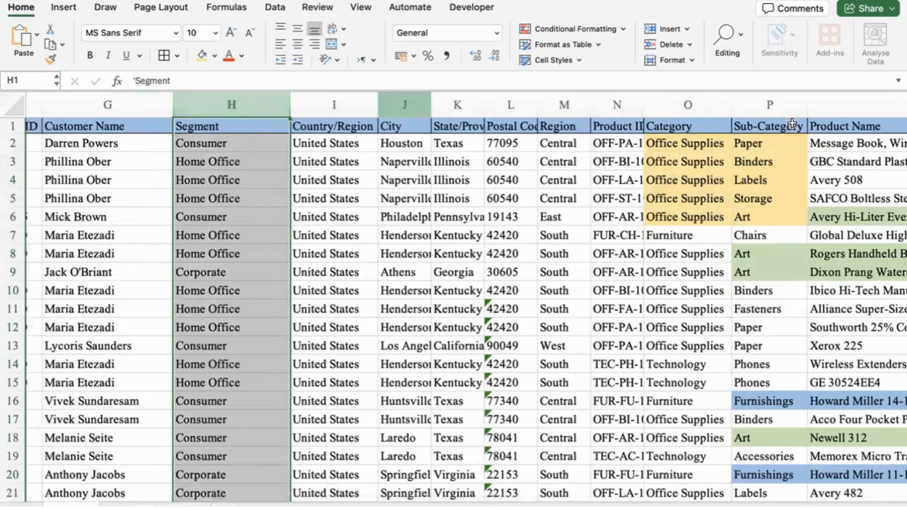
Step: Examine the Category column and compare customer names with their Consumer, Corporate and Home Office segments in rows 2 to 9
left_click(699, 108)
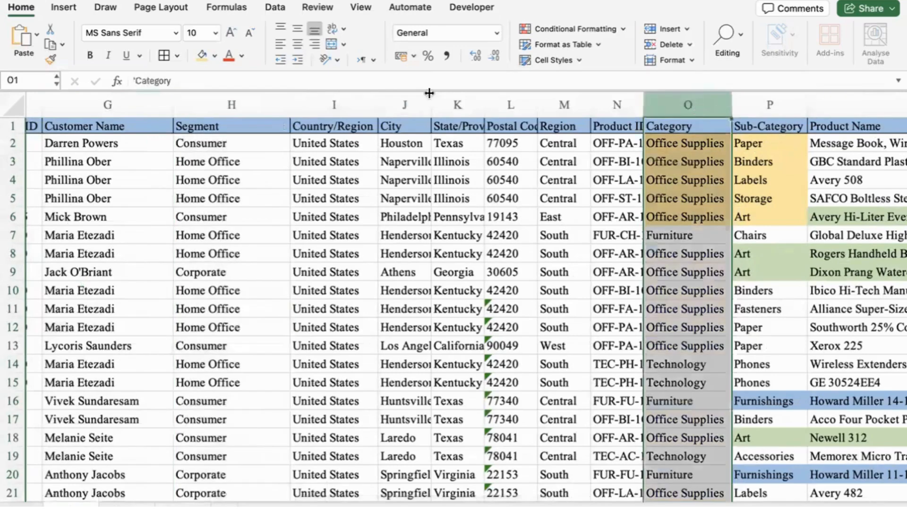
left_click_drag(108, 105, 215, 109)
left_click(216, 108)
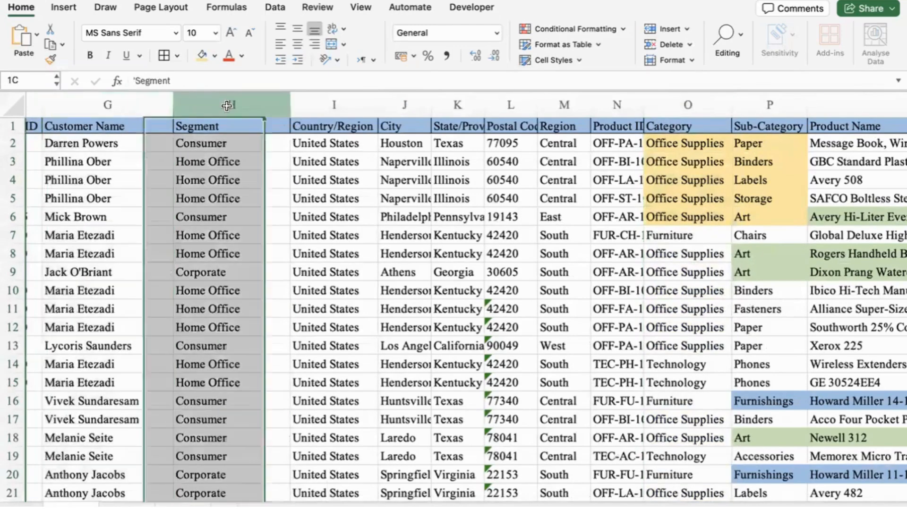
left_click(241, 147)
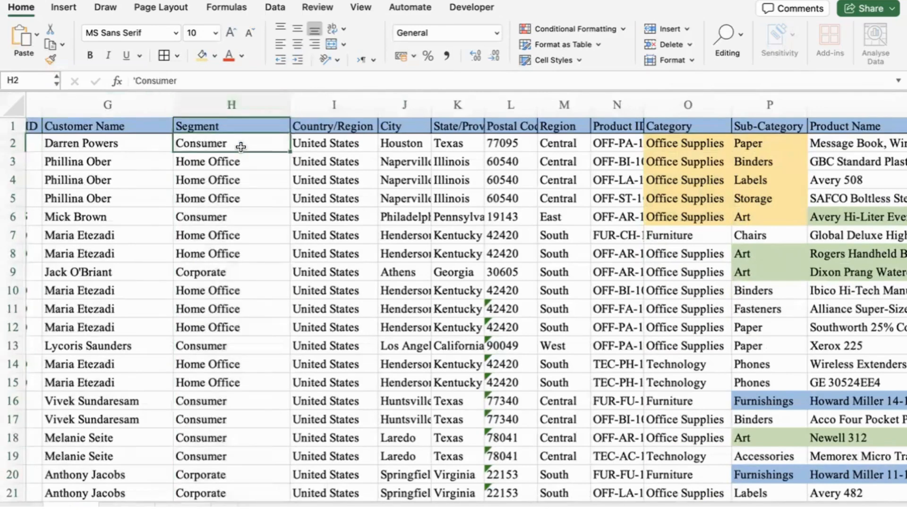
left_click_drag(163, 142, 211, 141)
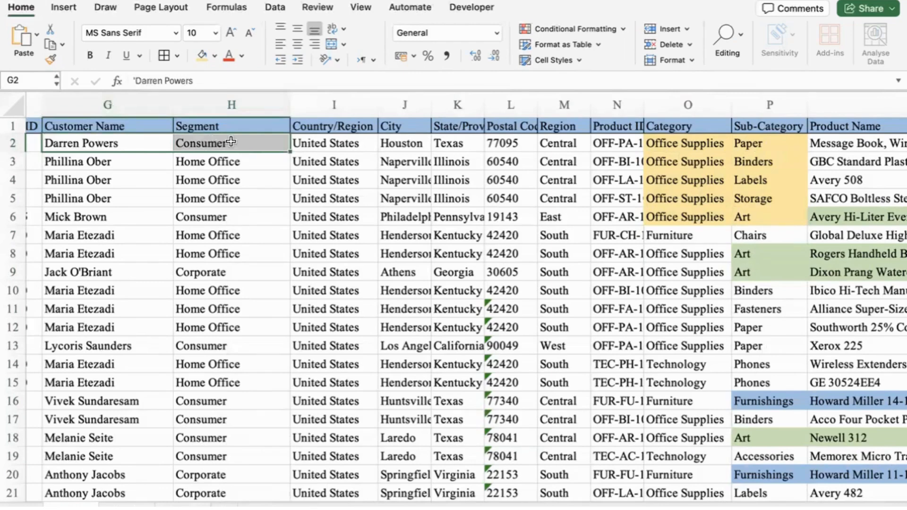
mouse_move(257, 273)
left_mouse_down()
mouse_move(138, 271)
mouse_move(252, 275)
left_mouse_up()
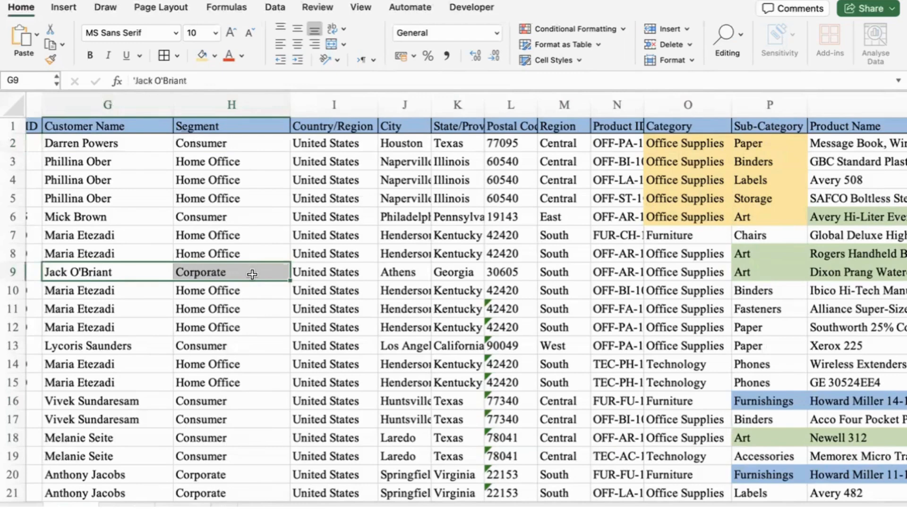
left_click_drag(162, 235, 234, 249)
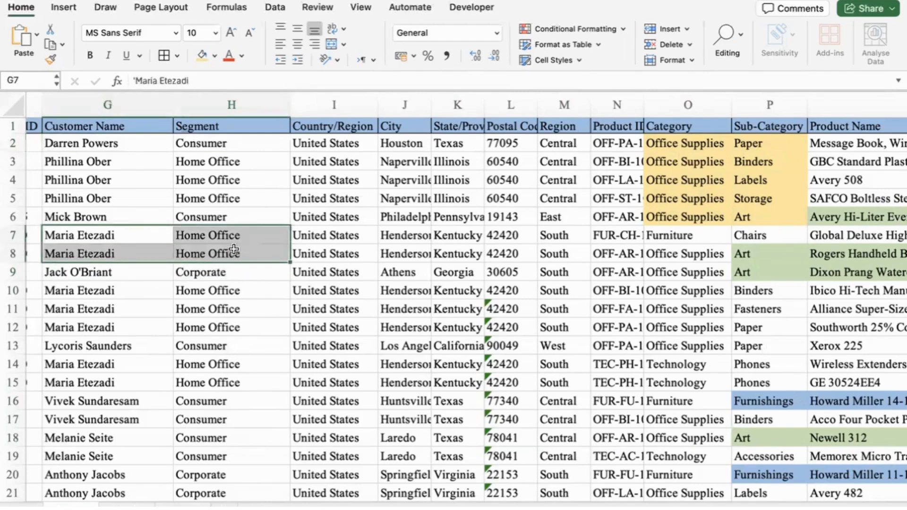
left_click(235, 181)
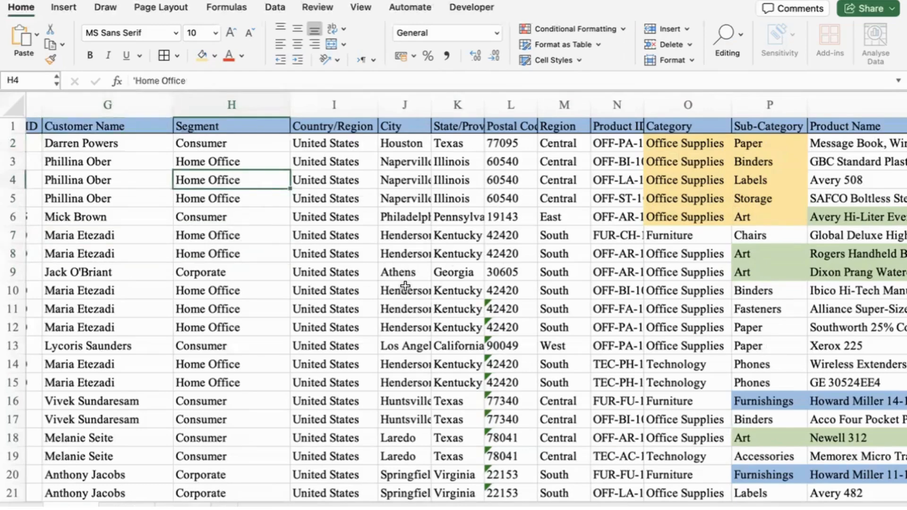
Step: Review the customer name in row 2 and examine that record's Sales and Quantity values
scroll(405, 286, "left", 10)
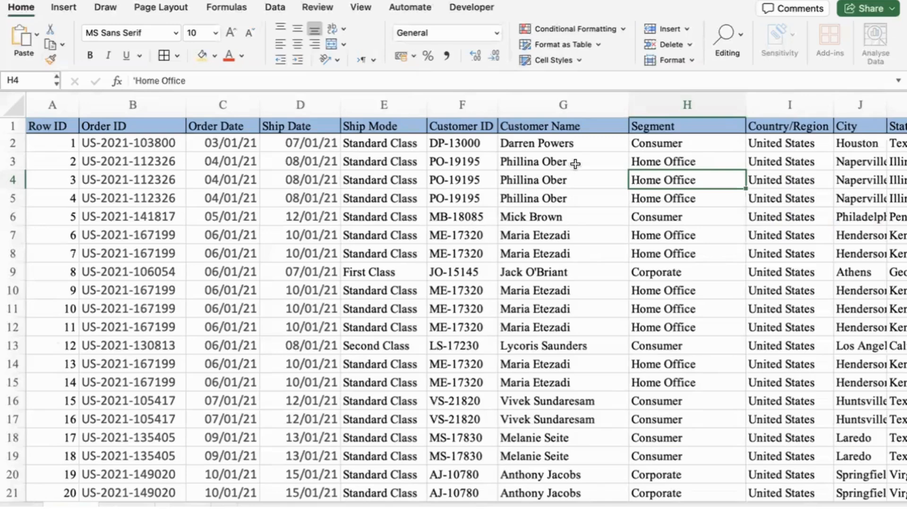
left_click(590, 146)
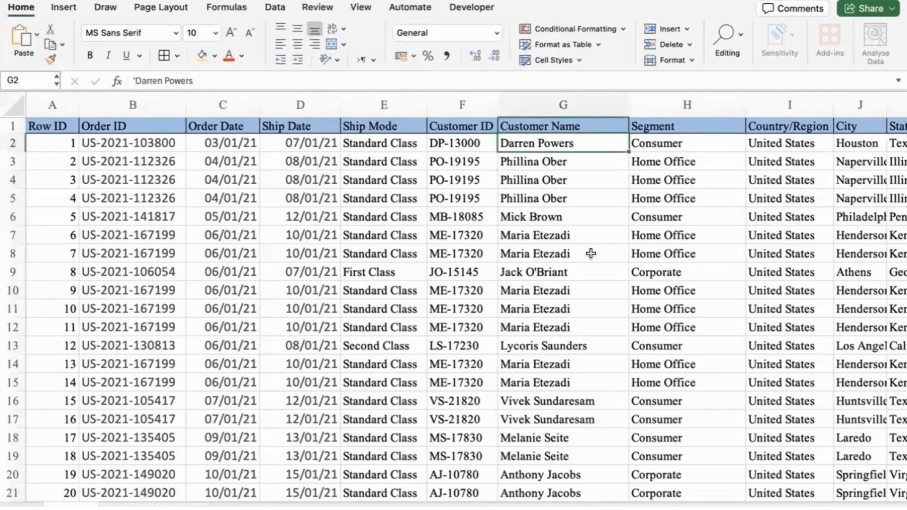
scroll(591, 253, "right", 1)
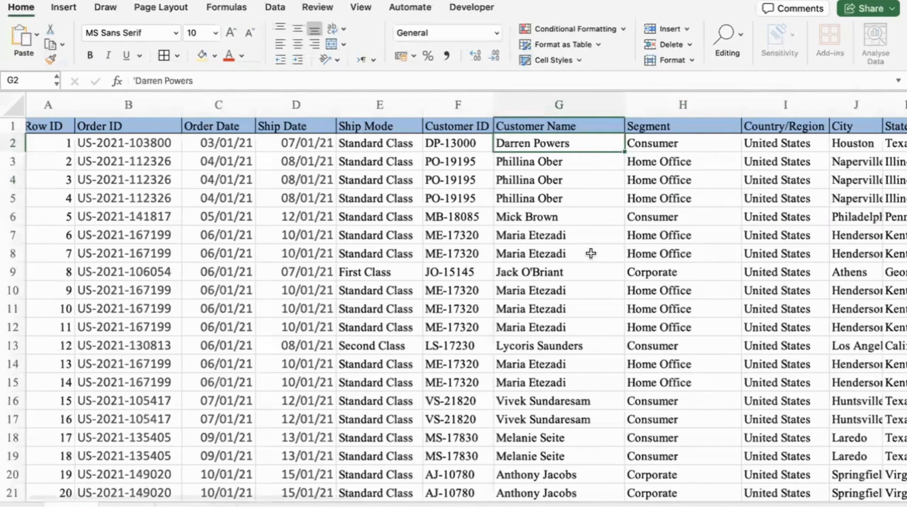
scroll(590, 254, "right", 10)
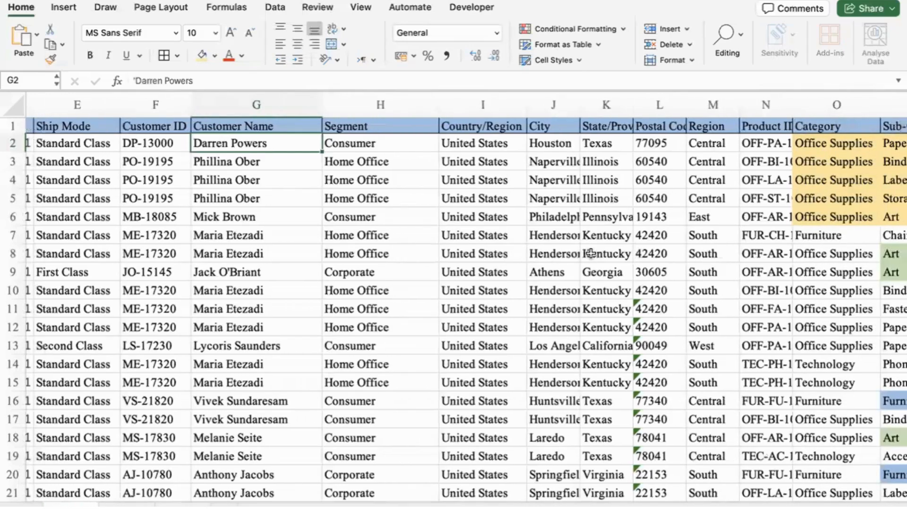
scroll(590, 254, "right", 15)
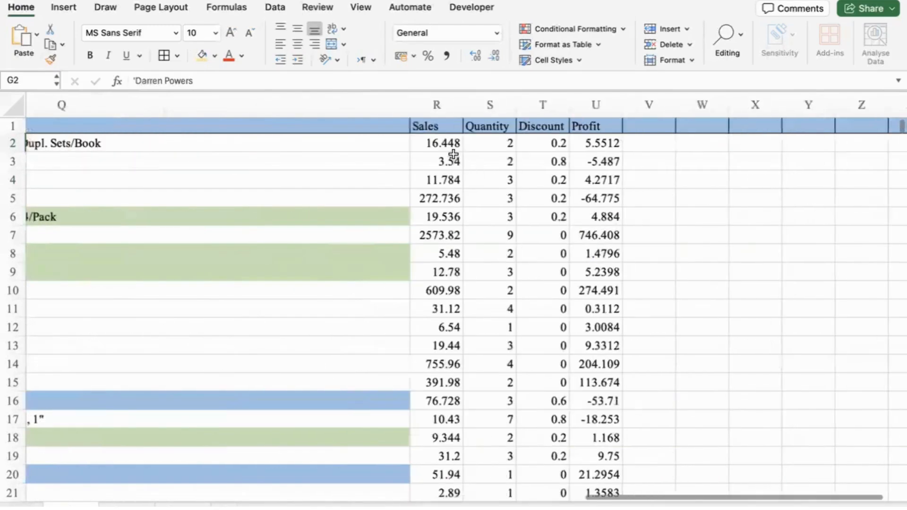
left_click(425, 147)
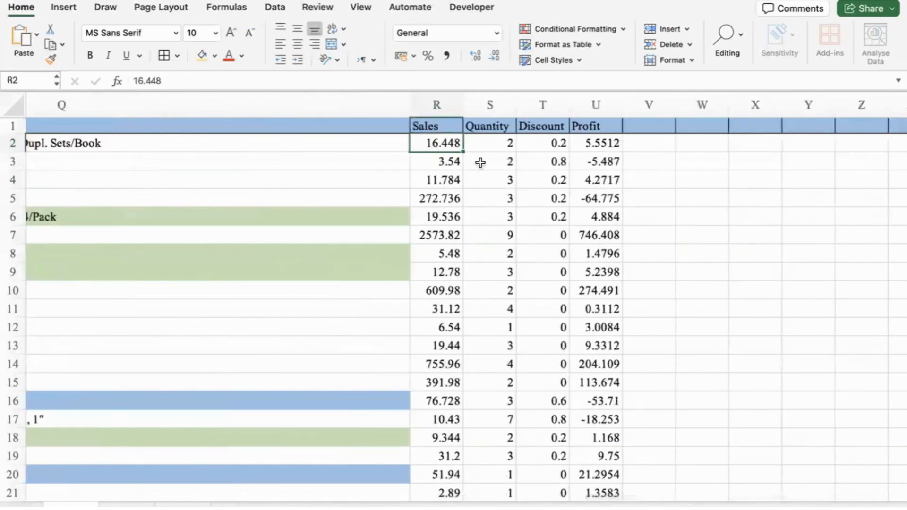
left_click(488, 147)
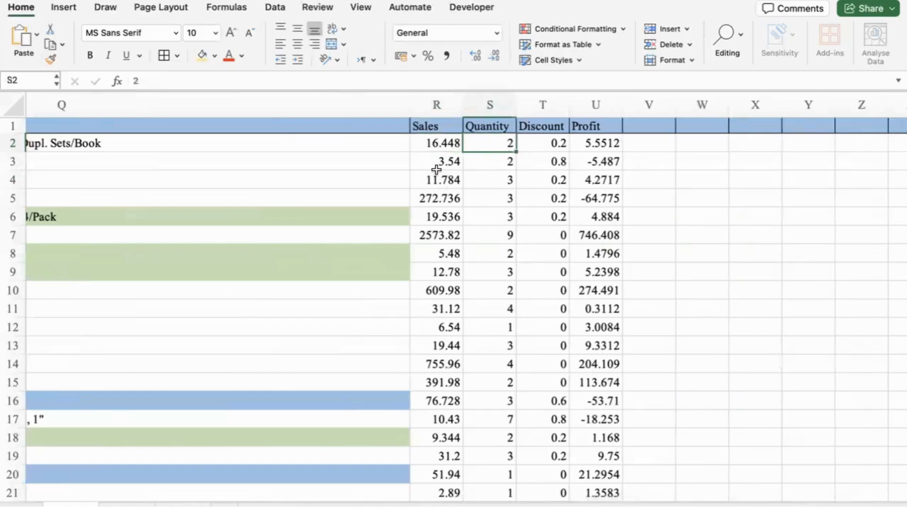
Step: Examine row 3's Sales and Quantity values and the Discount values in rows 2, 3, 7 and 16
mouse_move(427, 147)
left_mouse_down()
mouse_move(480, 147)
mouse_move(480, 161)
left_mouse_up()
left_click(422, 161)
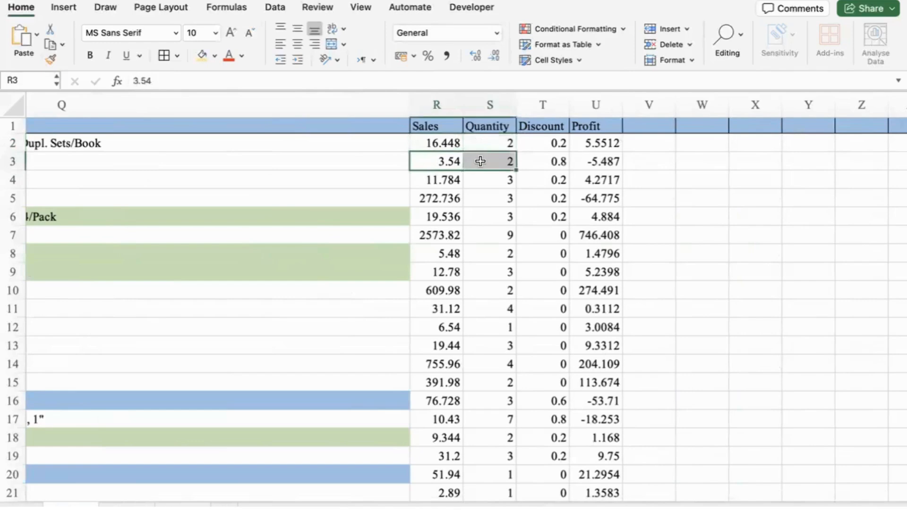
left_click(538, 123)
key("ctrl+shift+Down")
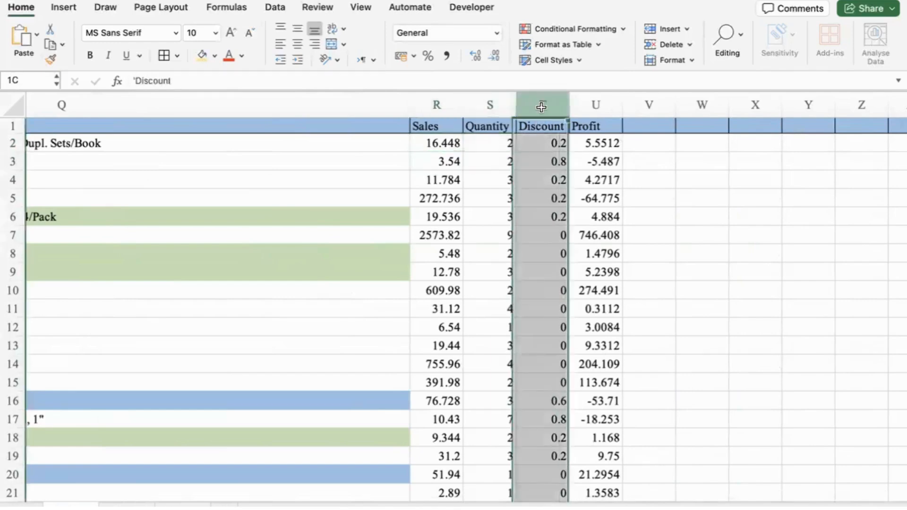
left_click(538, 150)
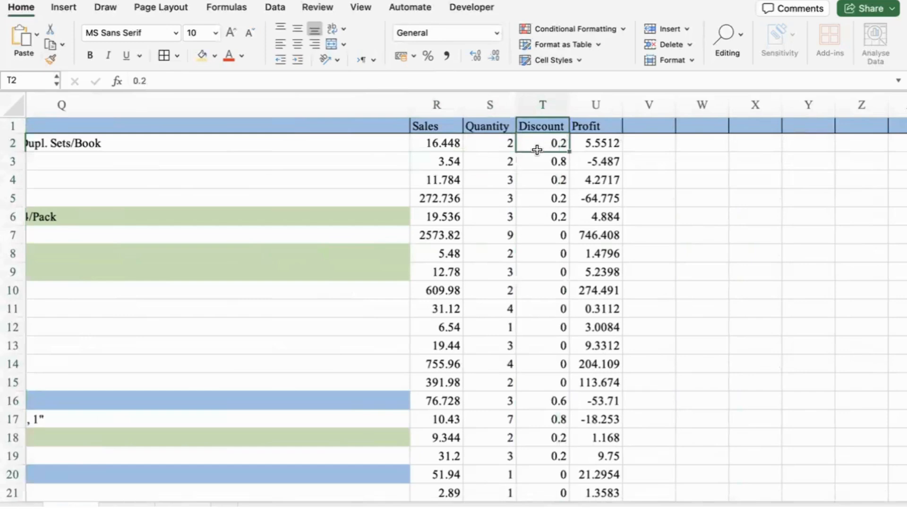
left_click(538, 163)
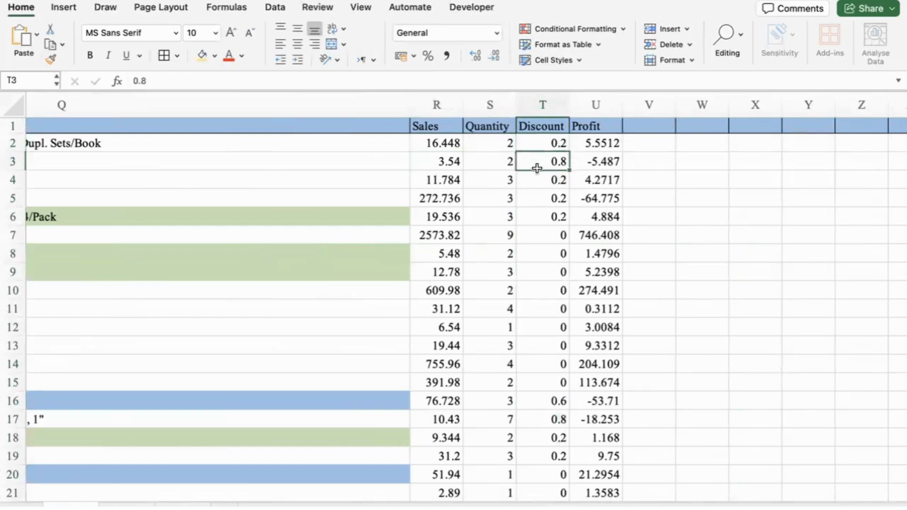
left_click(540, 234)
left_click(542, 399)
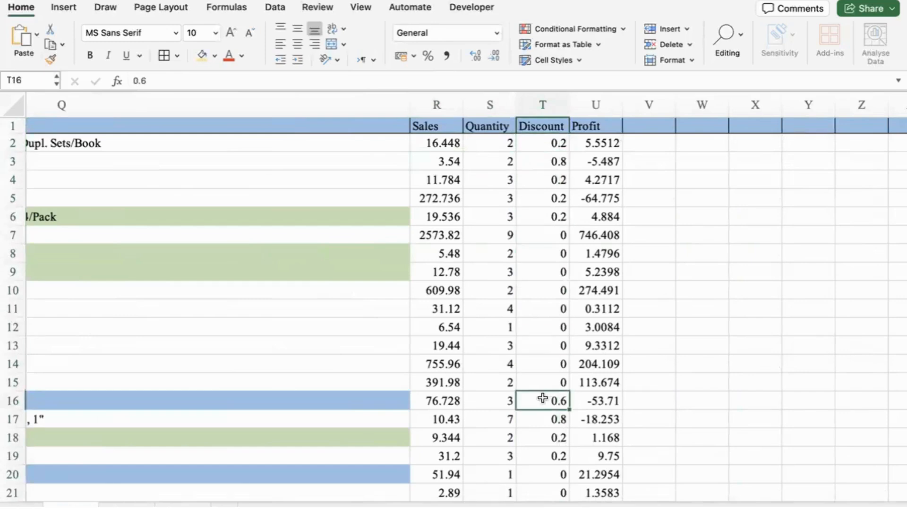
Step: Widen the Profit column to show its values in full and examine the profits in rows 2, 3 and 5
left_click(605, 103)
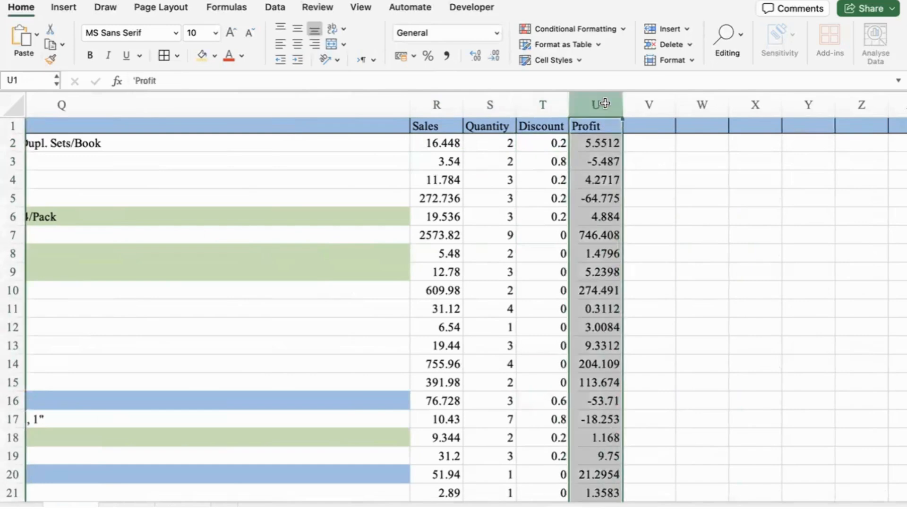
left_click_drag(623, 104, 636, 104)
left_click(626, 145)
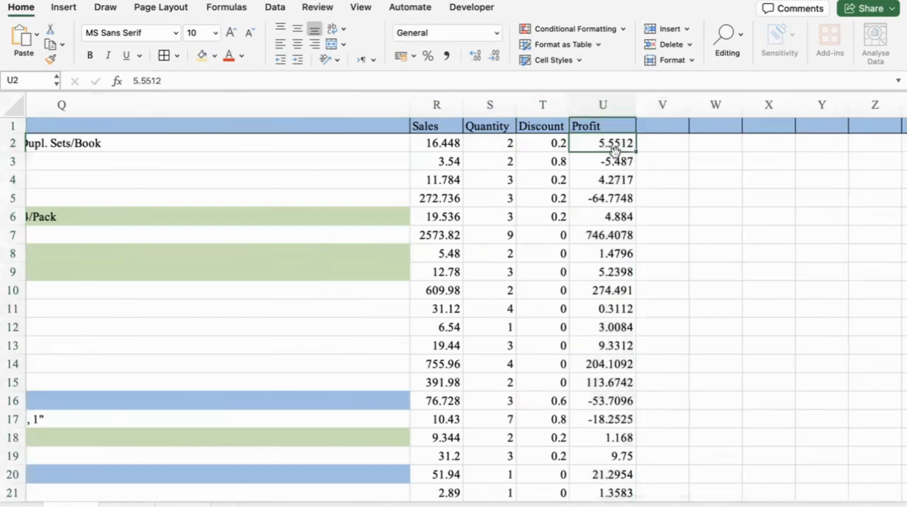
left_click(592, 165)
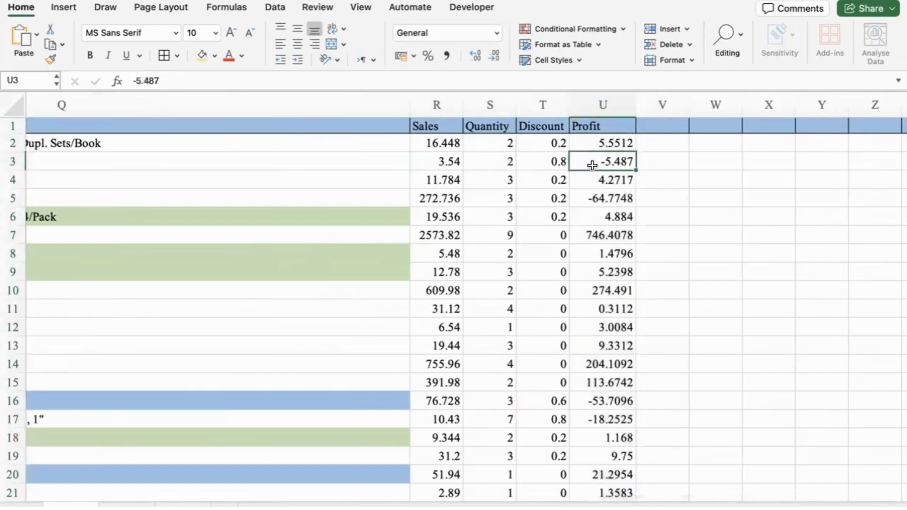
left_click(604, 200)
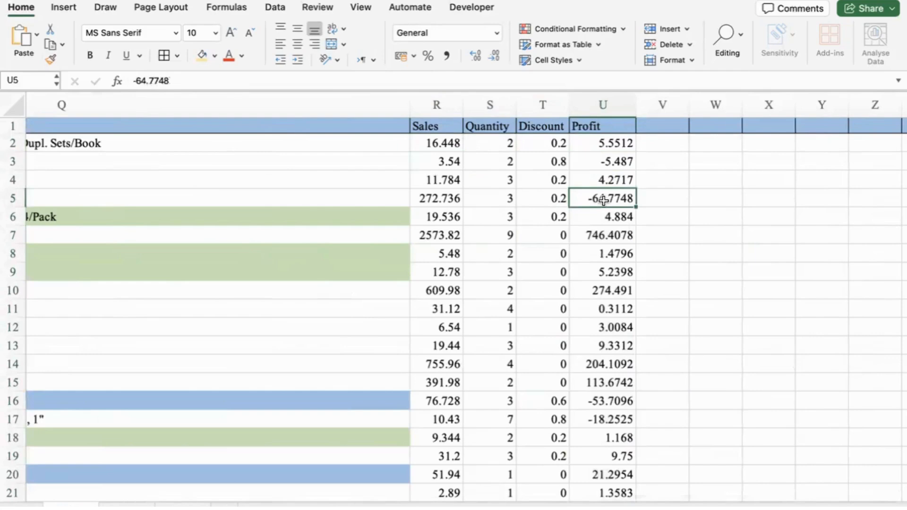
Step: Widen the Sales, Quantity, Discount and Profit columns together to one equal width
left_click(607, 103)
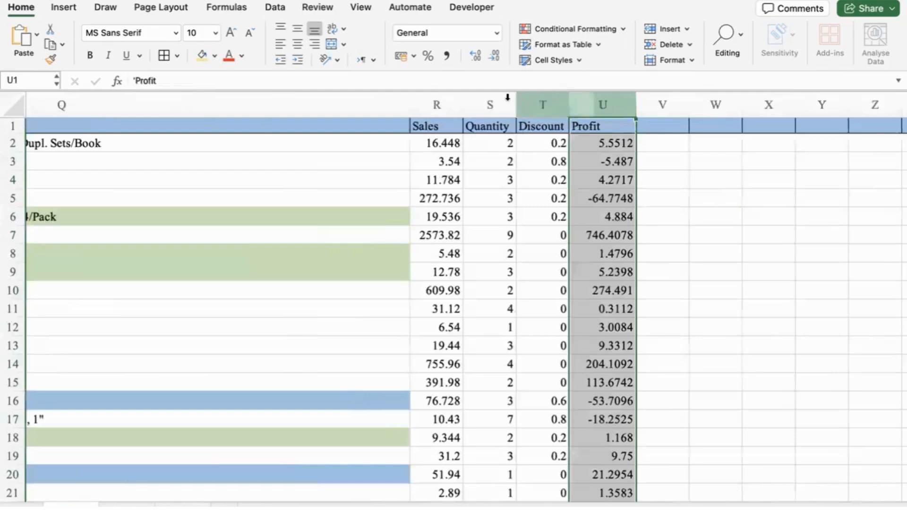
left_click_drag(432, 103, 599, 100)
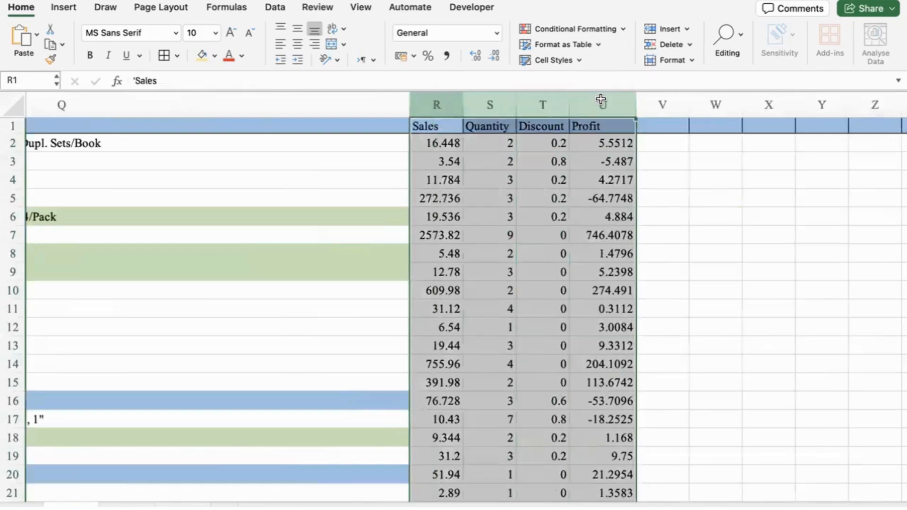
left_click_drag(463, 101, 475, 99)
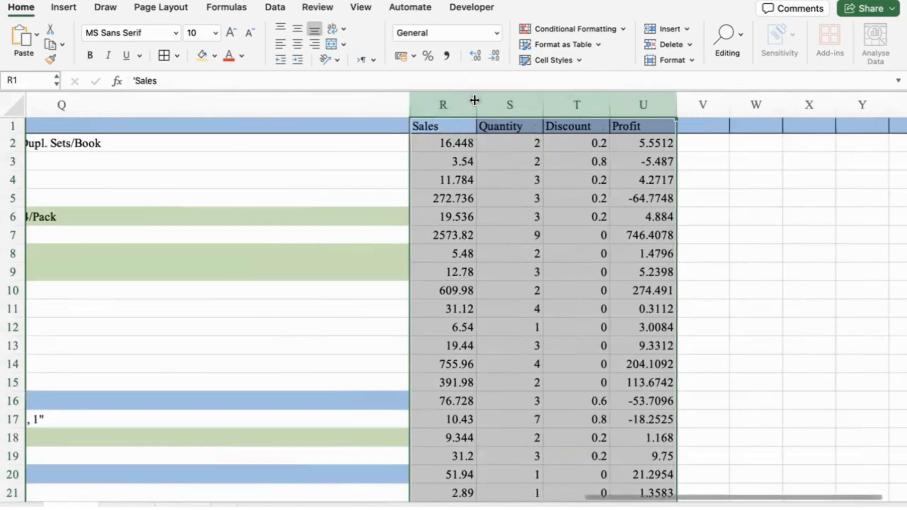
left_click(485, 146)
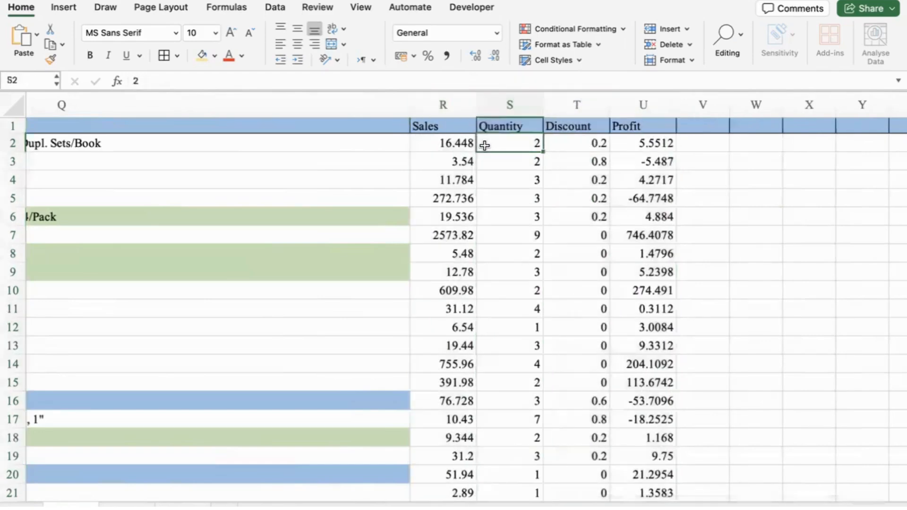
Step: Examine the record in row 2, its Sales and Quantity values, and the four numeric columns from Sales to Profit
left_click(15, 143)
scroll(449, 208, "right", 10)
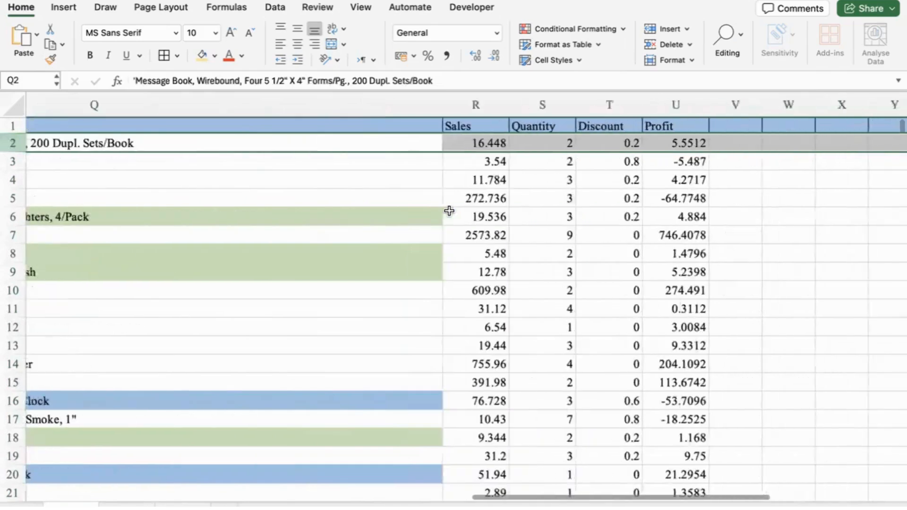
left_click_drag(392, 104, 583, 105)
left_click(414, 144)
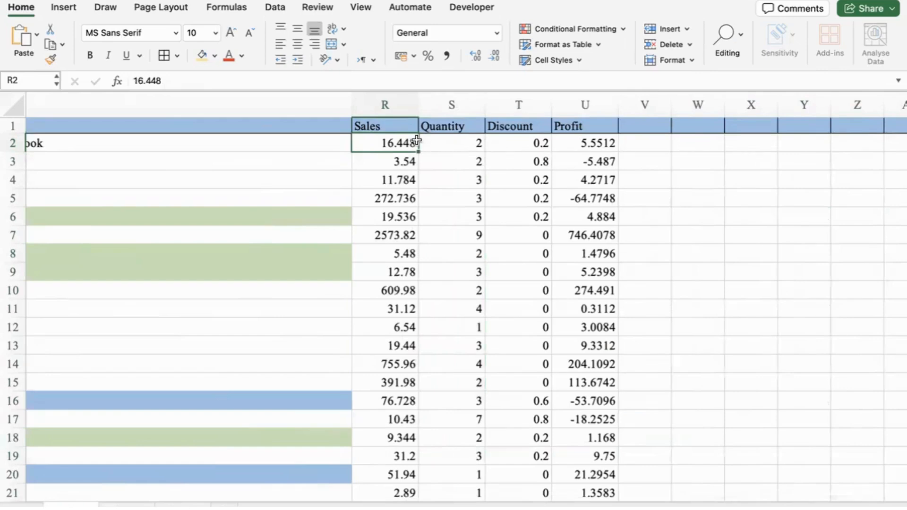
left_click(445, 143)
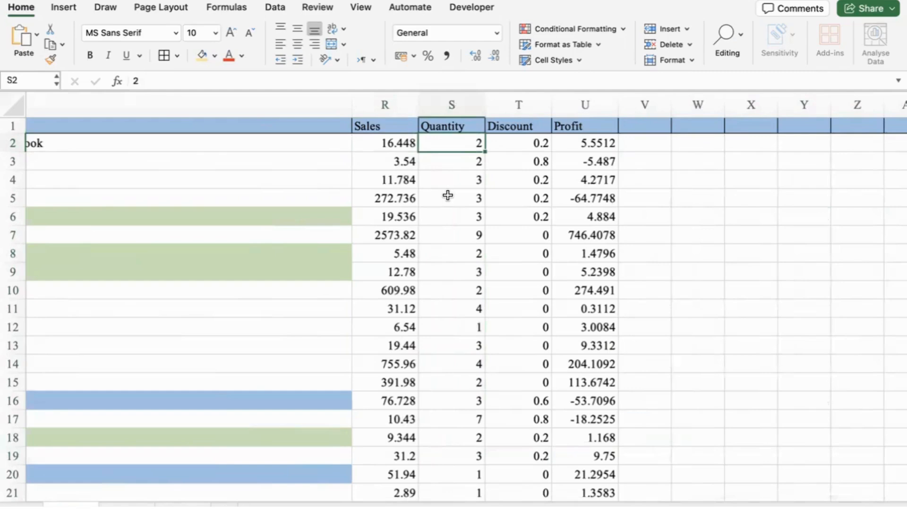
left_click_drag(385, 101, 581, 99)
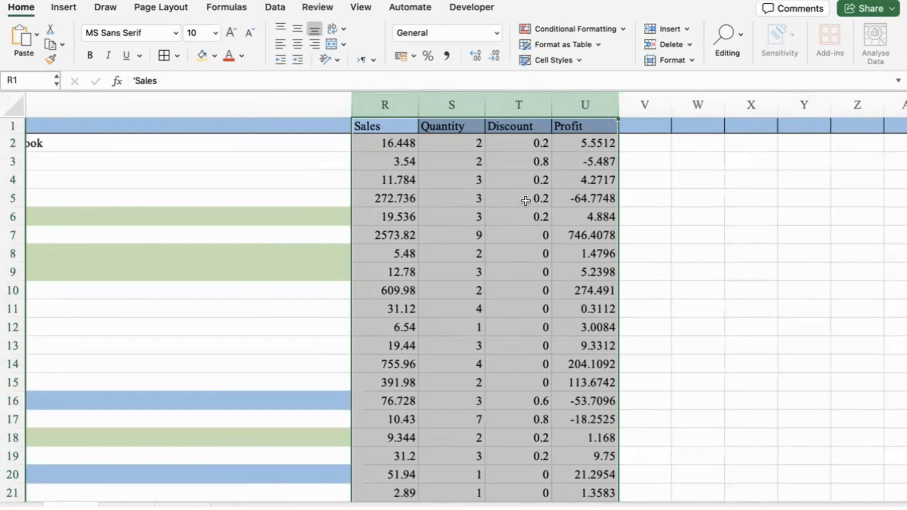
Step: Enter the note "measures/metrics" in cell W3 beside the numeric columns
left_click_drag(396, 101, 569, 103)
left_click(694, 161)
type("measure")
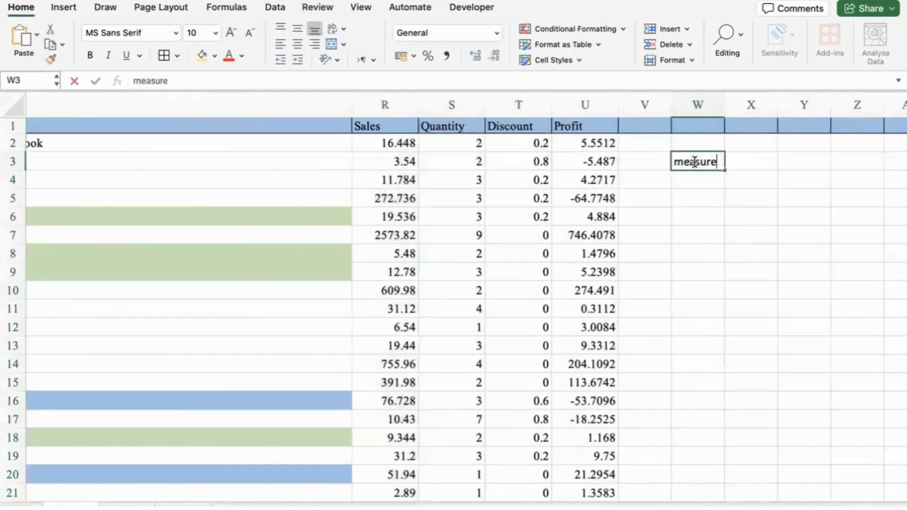
type("s/metric")
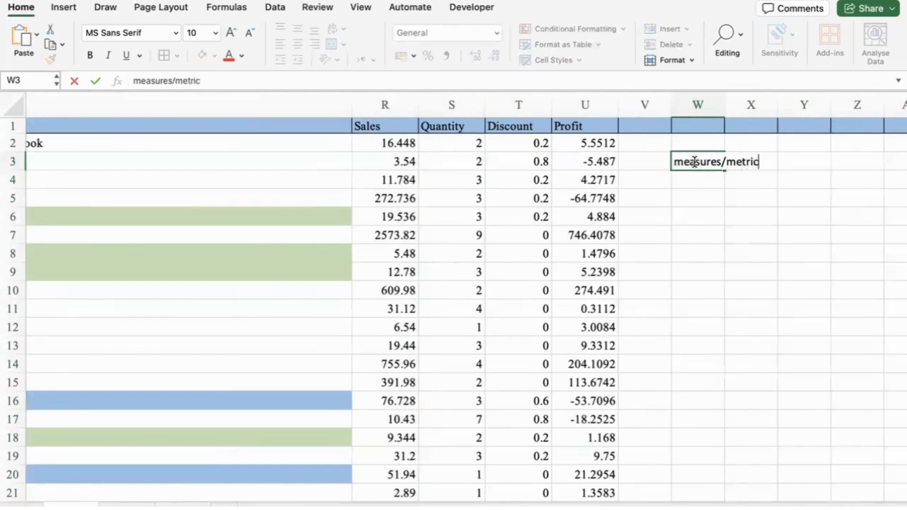
type("s")
key("Return")
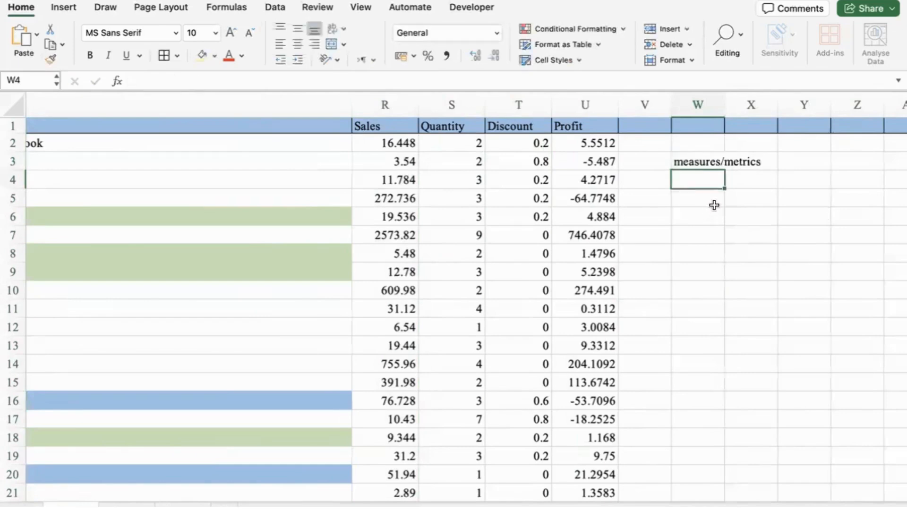
Step: Compare the numeric columns Sales to Profit with the descriptive columns from Row ID through Category
left_click_drag(385, 103, 583, 105)
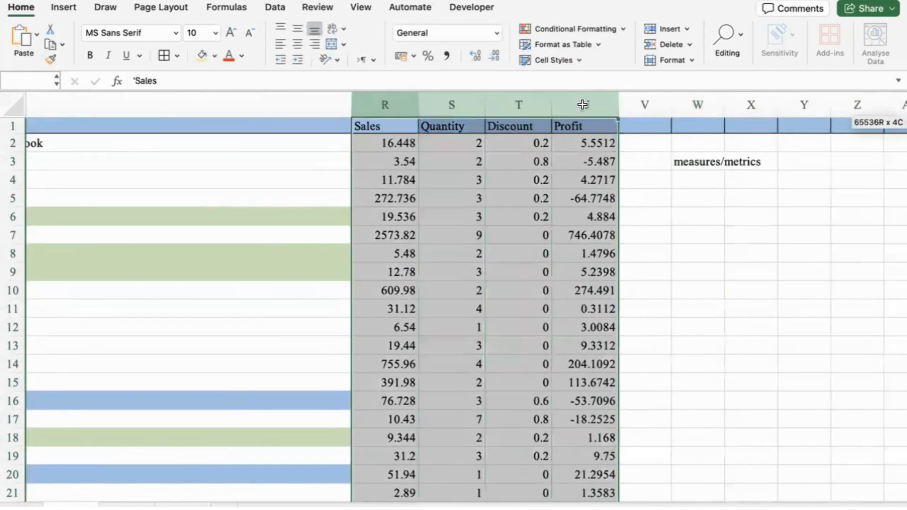
scroll(562, 212, "right", 1)
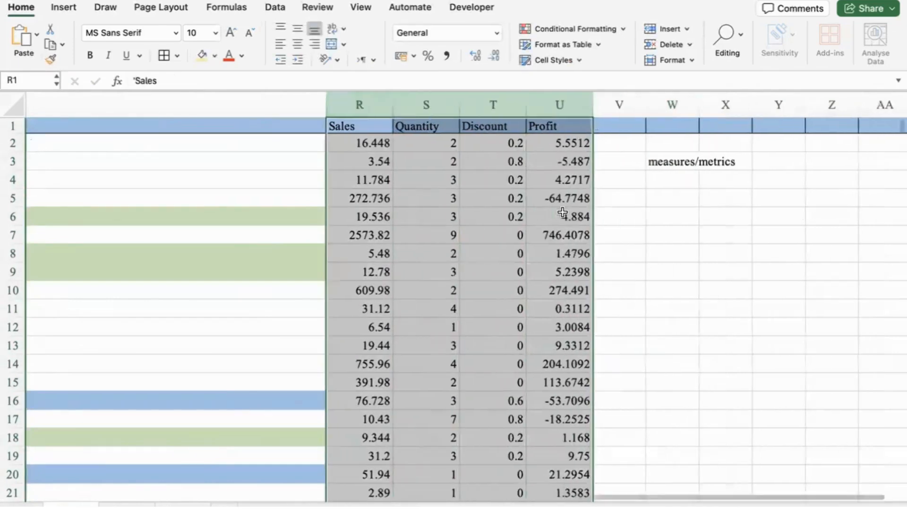
scroll(562, 213, "left", 20)
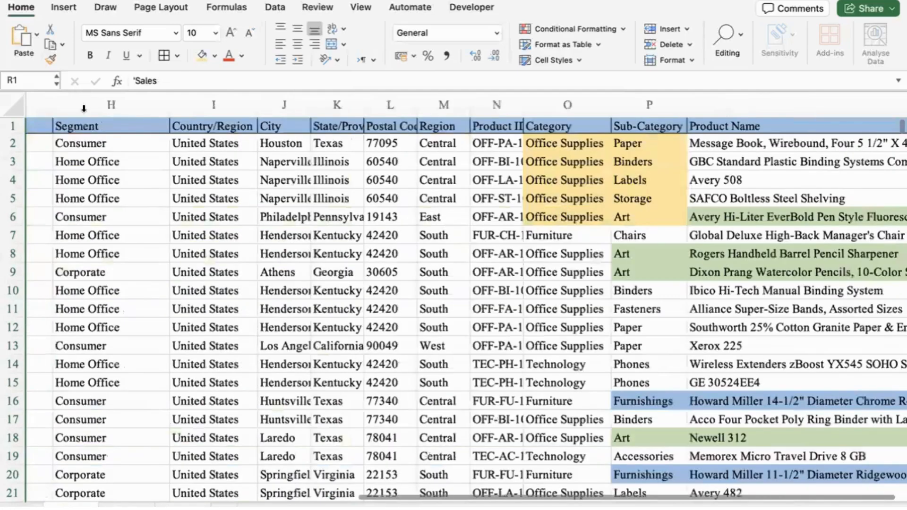
scroll(71, 105, "left", 5)
left_click_drag(57, 105, 746, 96)
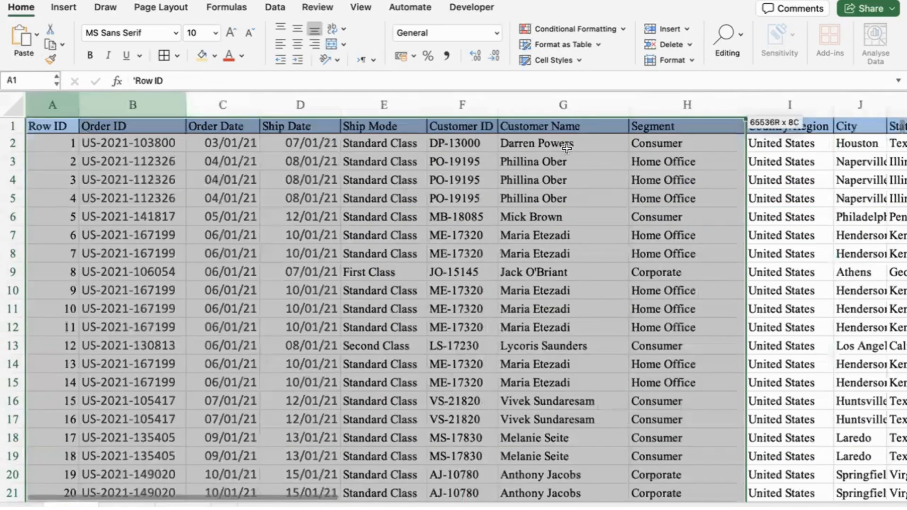
scroll(594, 279, "right", 8)
left_click_drag(562, 104, 892, 104)
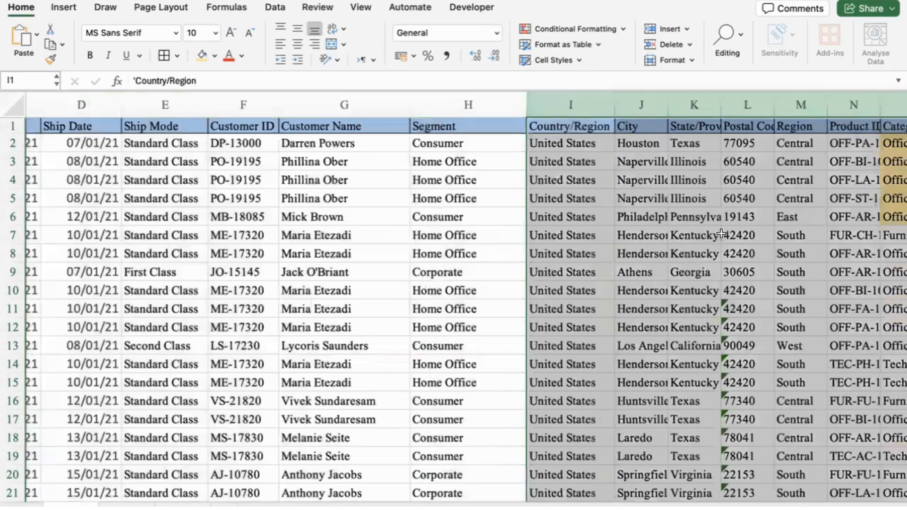
scroll(721, 234, "right", 6)
scroll(721, 234, "right", 10)
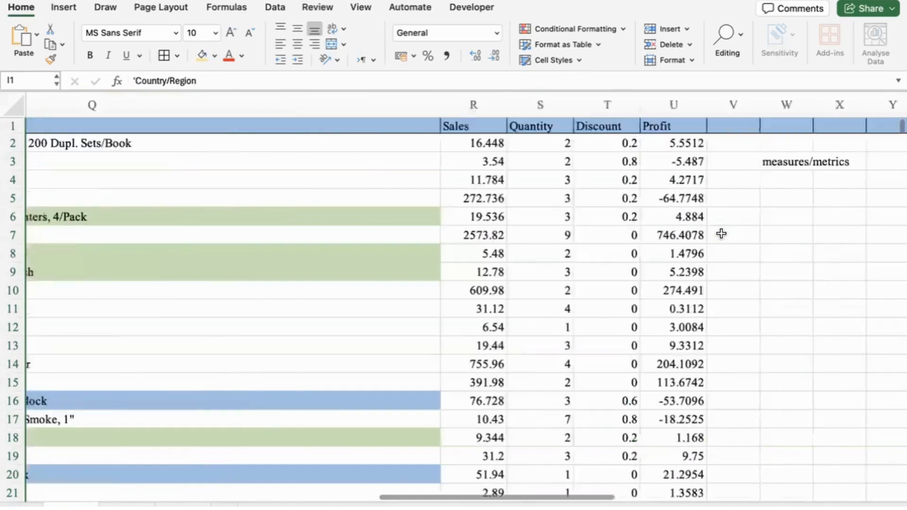
Step: Enter the note "dimensions" in cell W4, below "measures/metrics"
left_click(370, 178)
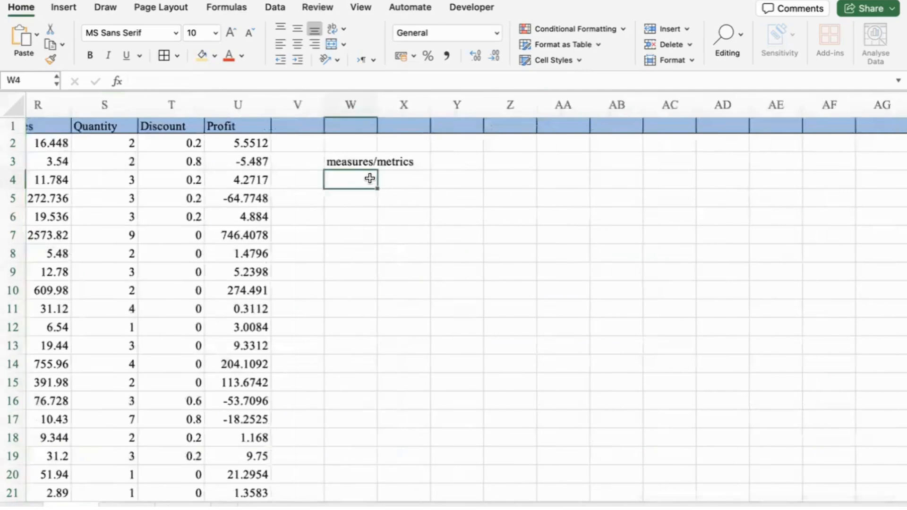
type("dimensions")
key("Return")
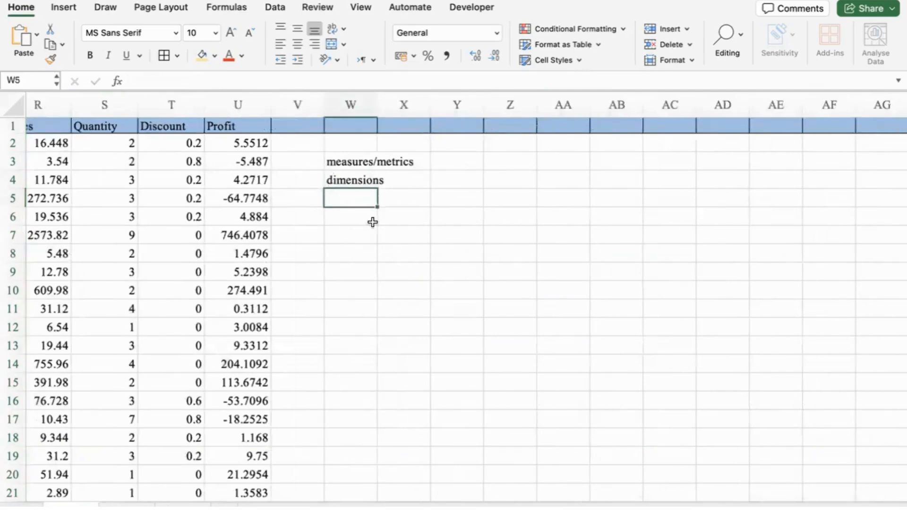
Step: Enter "quntitative" in cell Y3 as the description of measures/metrics
left_click(471, 164)
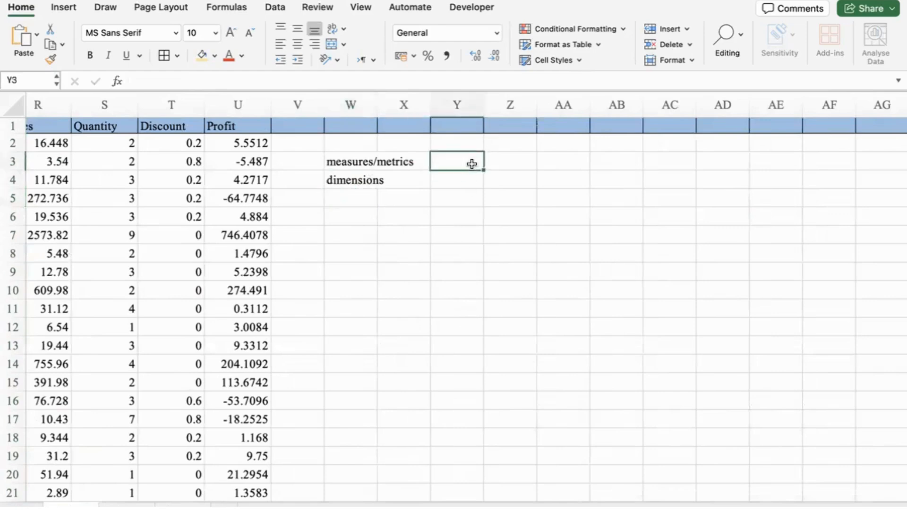
type("quntita")
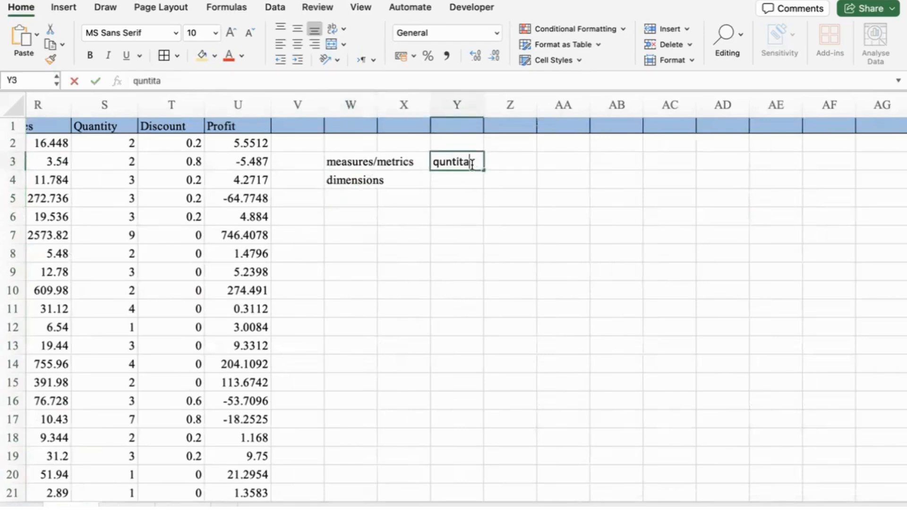
type("tice")
key("BackSpace")
key("BackSpace")
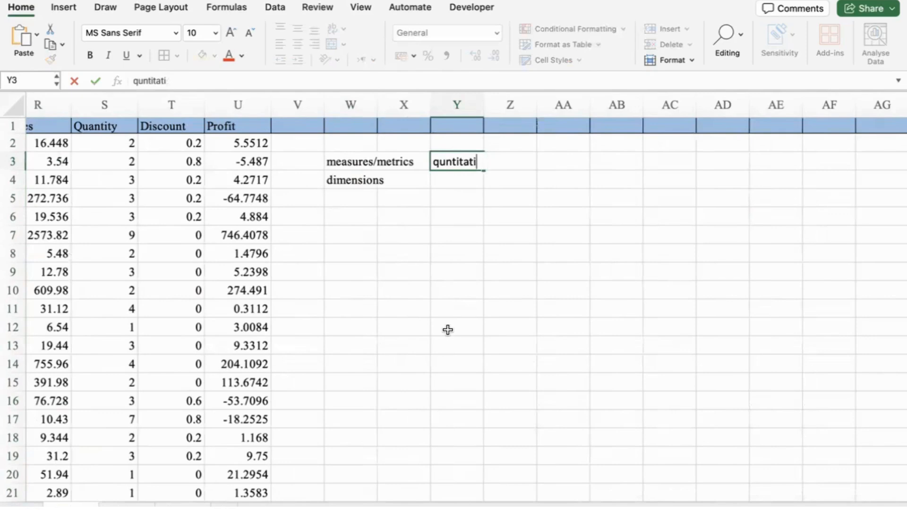
type("ve")
key("Return")
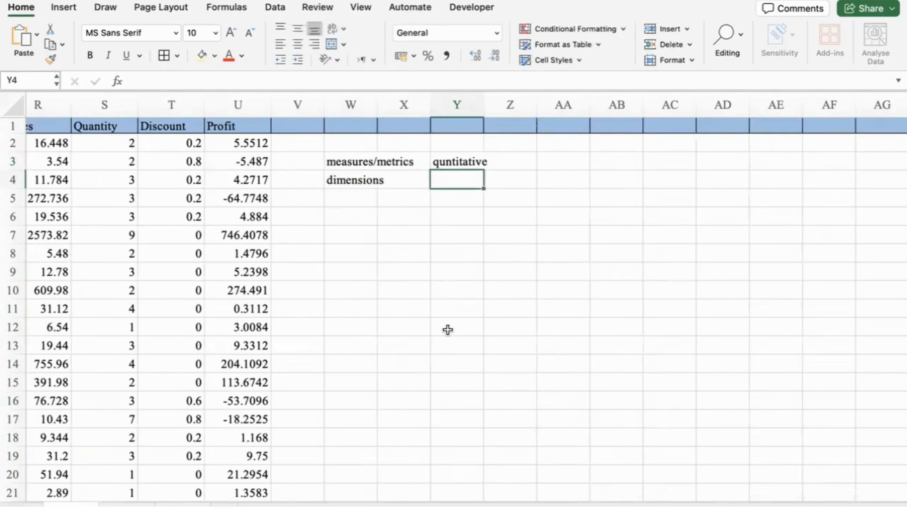
Step: Enter "qualitative/categorical" in cell Y4 as the description of dimensions
type("qualitativ")
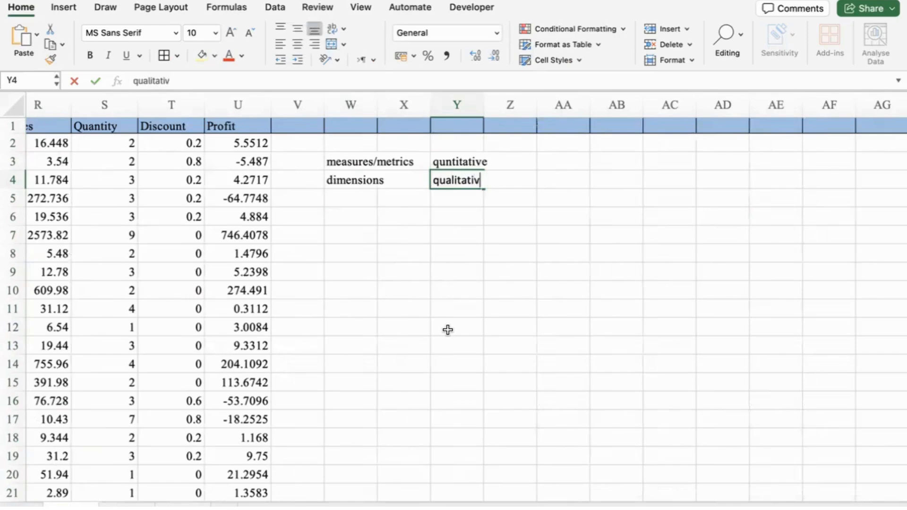
type("e/categor")
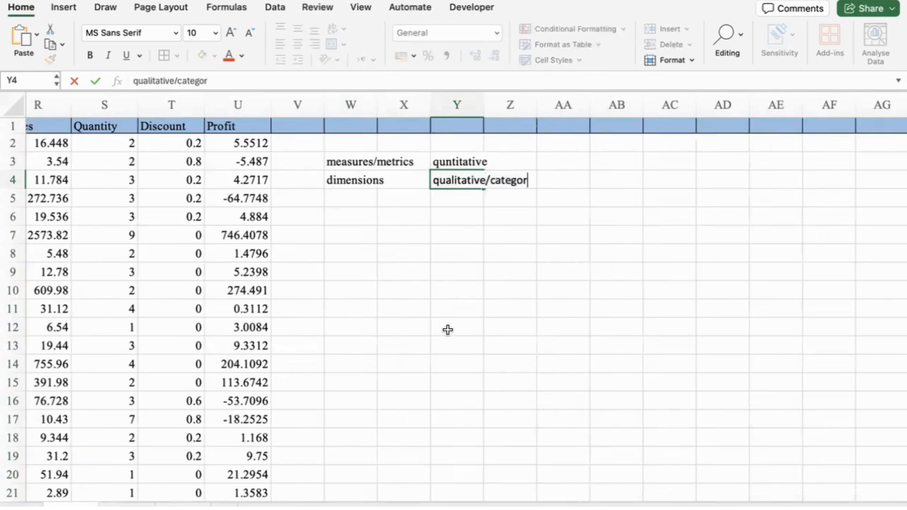
type("ical")
key("Return")
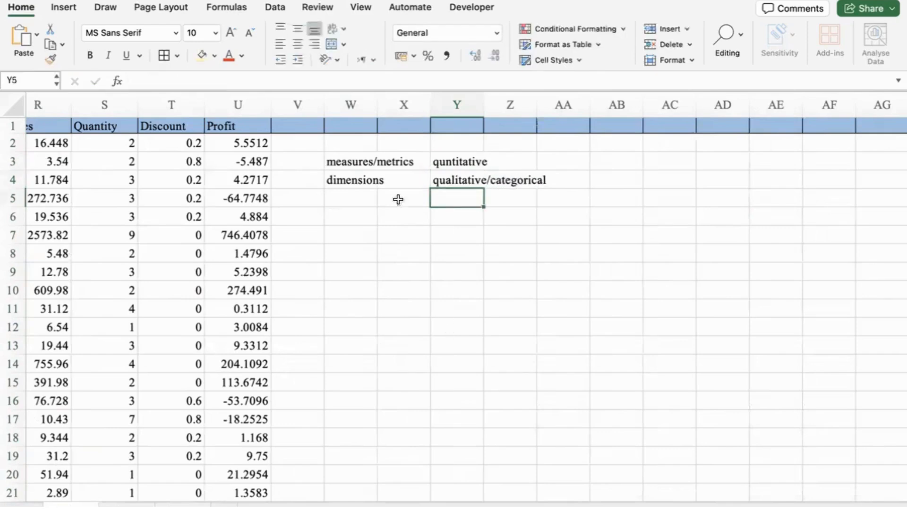
Step: Fit column W's width to its notes and review the descriptive columns back to Row ID
double_click(377, 105)
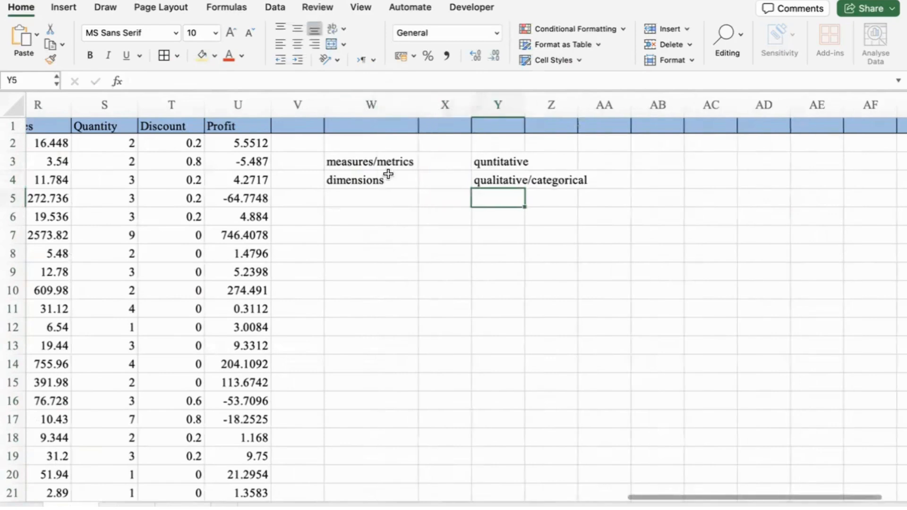
left_click_drag(381, 162, 391, 186)
left_click(460, 225)
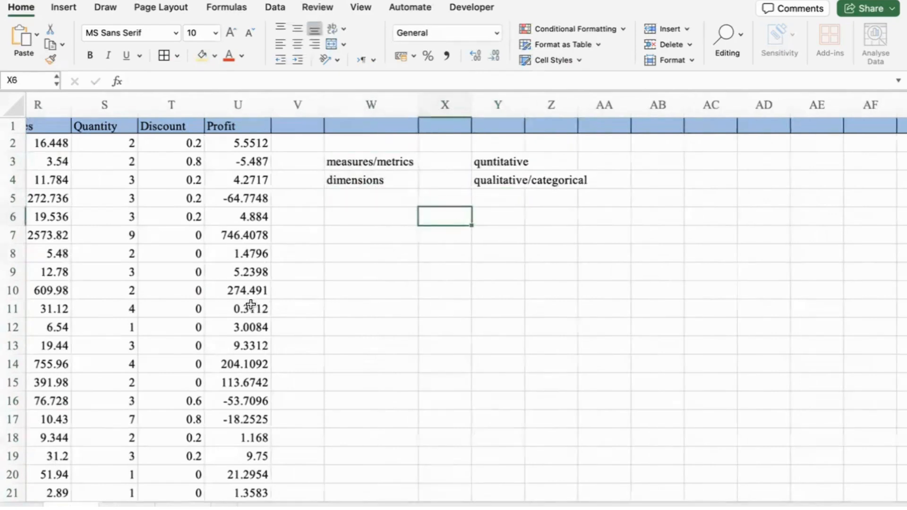
scroll(378, 322, "left", 10)
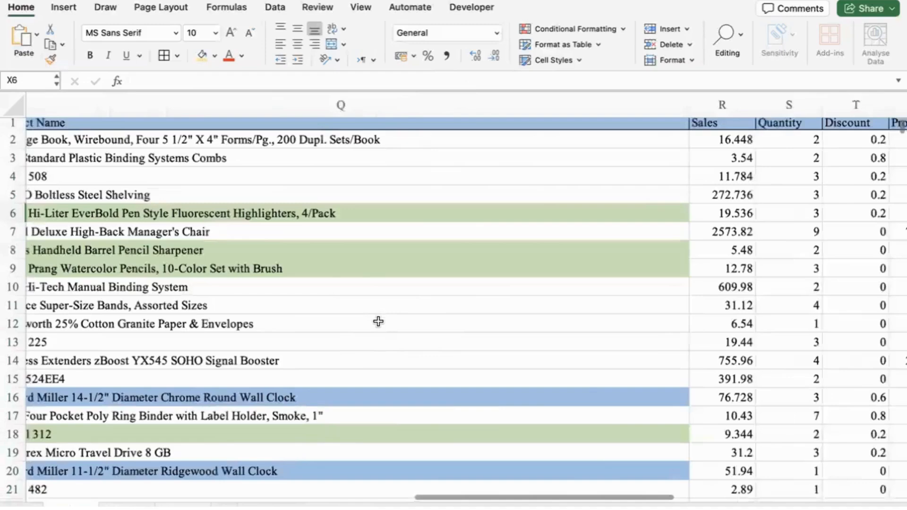
scroll(337, 301, "left", 4)
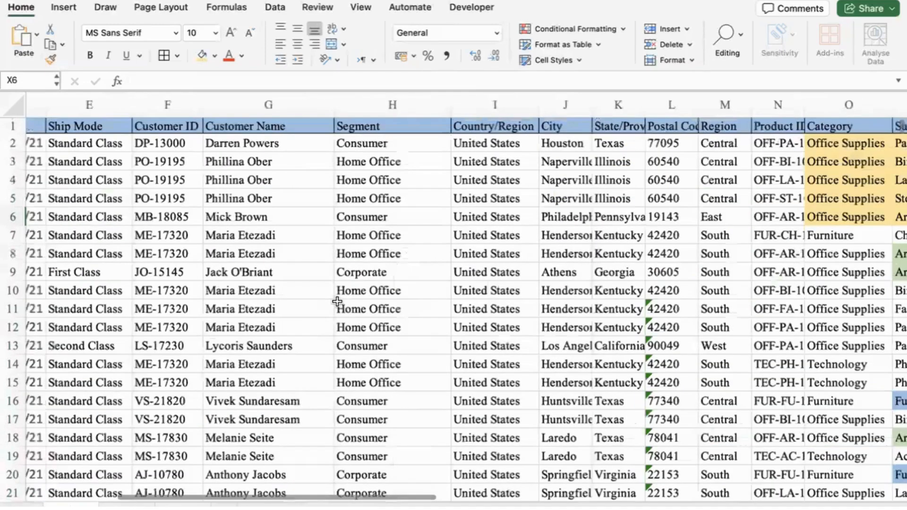
scroll(337, 301, "left", 4)
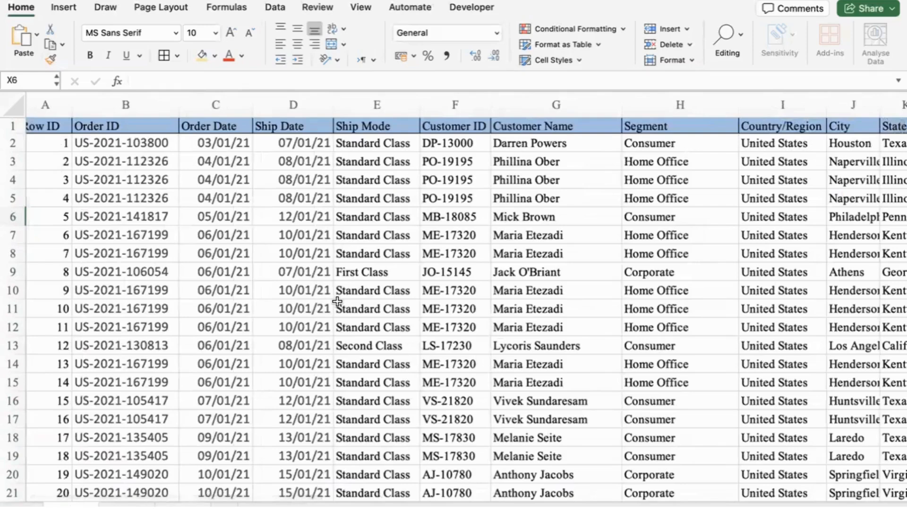
Step: Switch to Tableau and add a line to the worksheet title describing dimensions as non-numerical values
key("super+Tab")
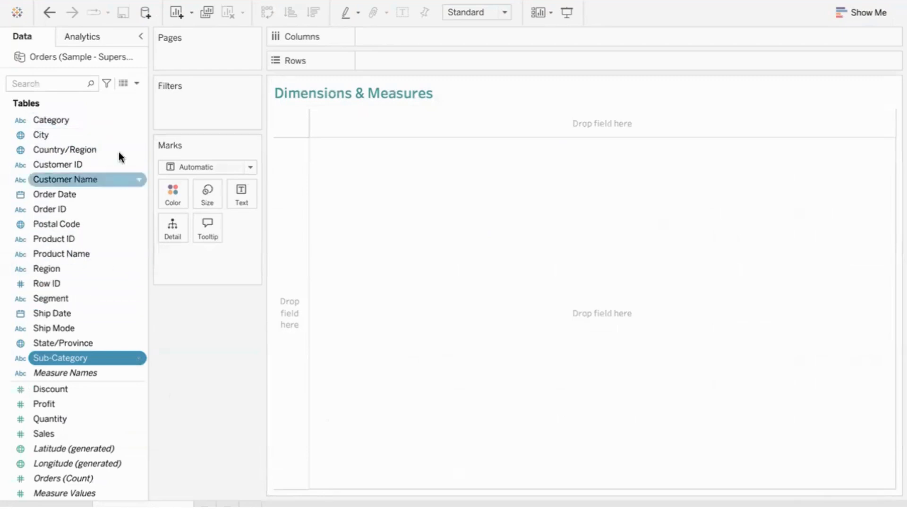
double_click(512, 91)
key("Return")
key("Return")
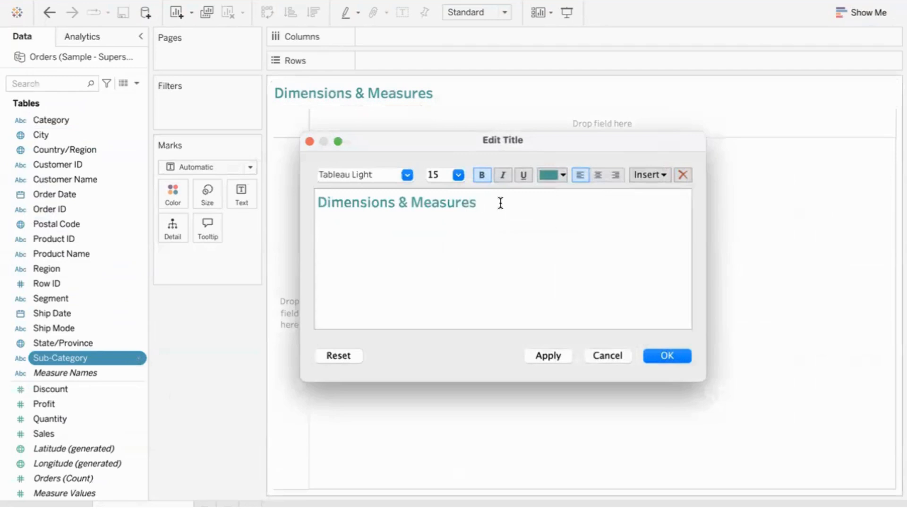
type("Dimensions ")
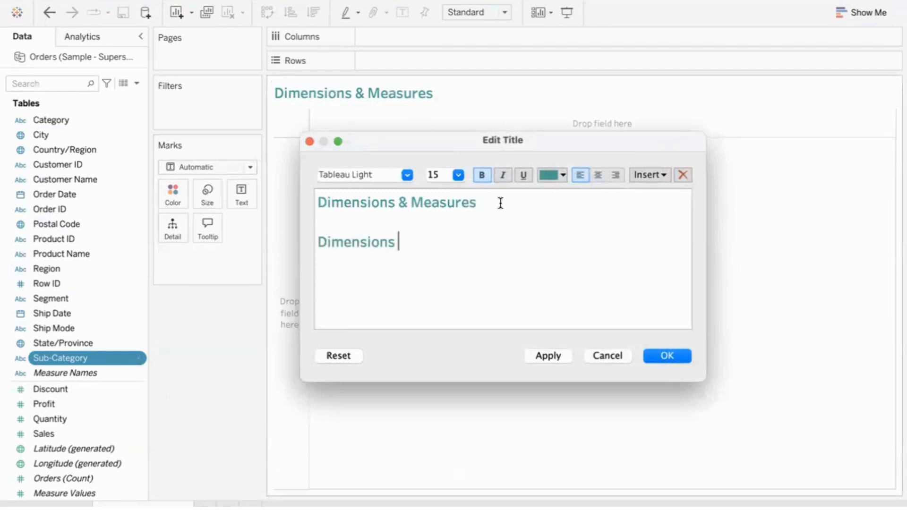
type("- Non0")
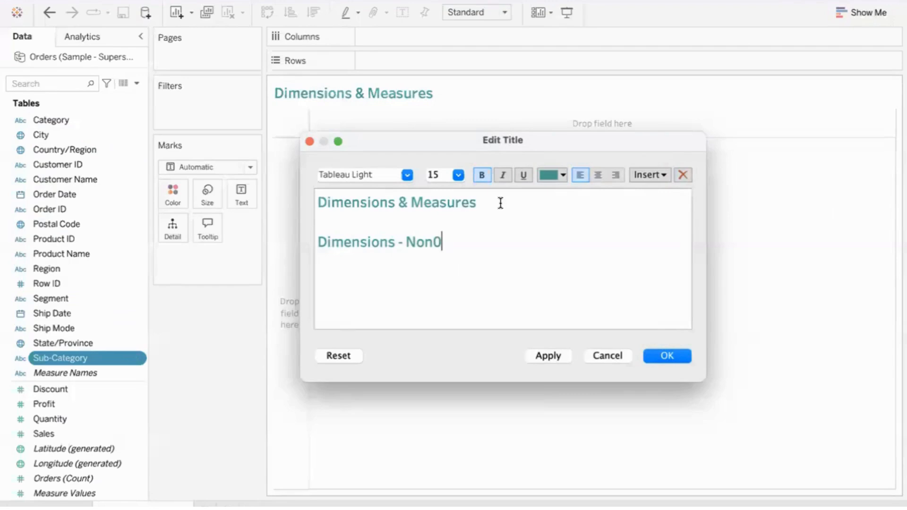
type("numeroical values")
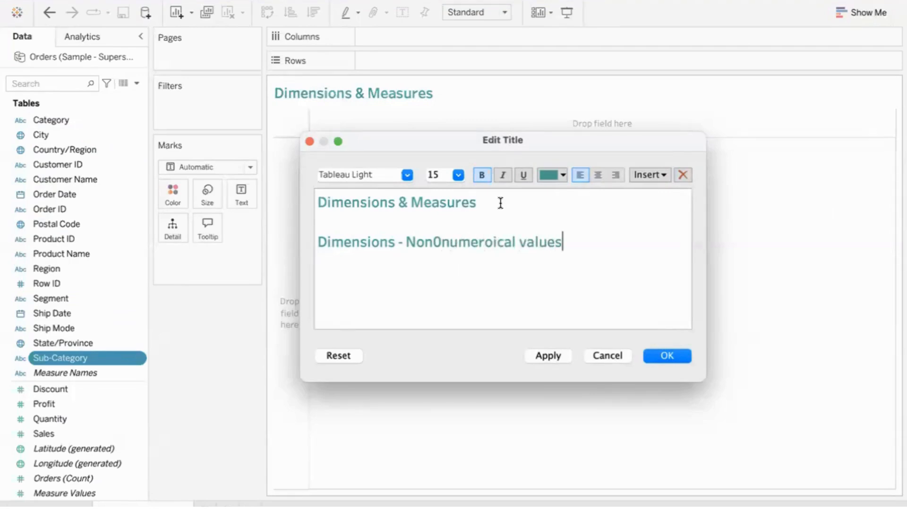
Step: Correct the new title line to read "Dimensions - Non-numerical values" and apply the title
left_click(443, 242)
key("BackSpace")
type("-")
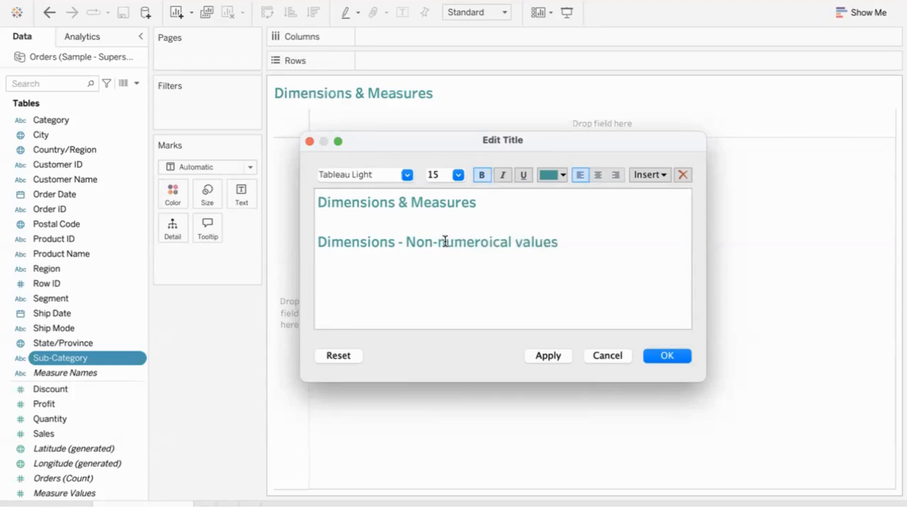
left_click(490, 242)
key("BackSpace")
left_click(562, 356)
left_click(678, 357)
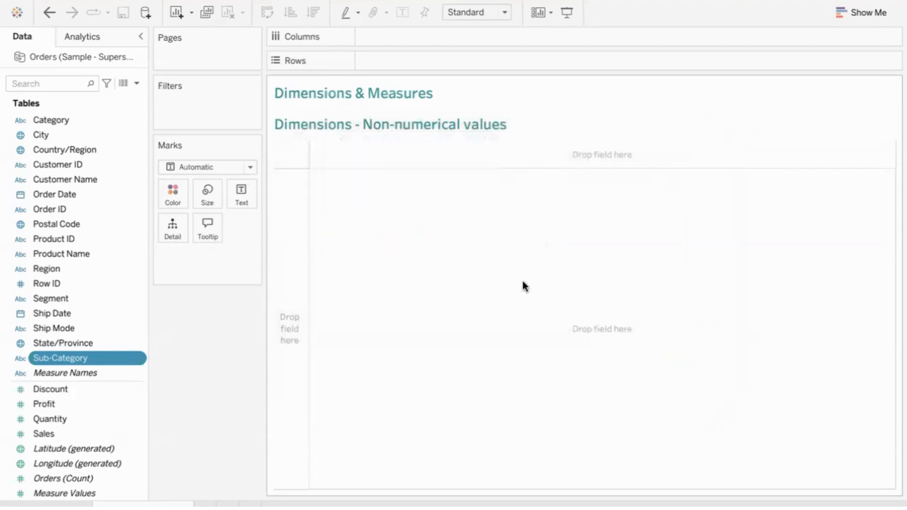
Step: Examine the Category, Customer ID, City, Country/Region, Order Date and Order ID values in the Orders underlying data
left_click(124, 84)
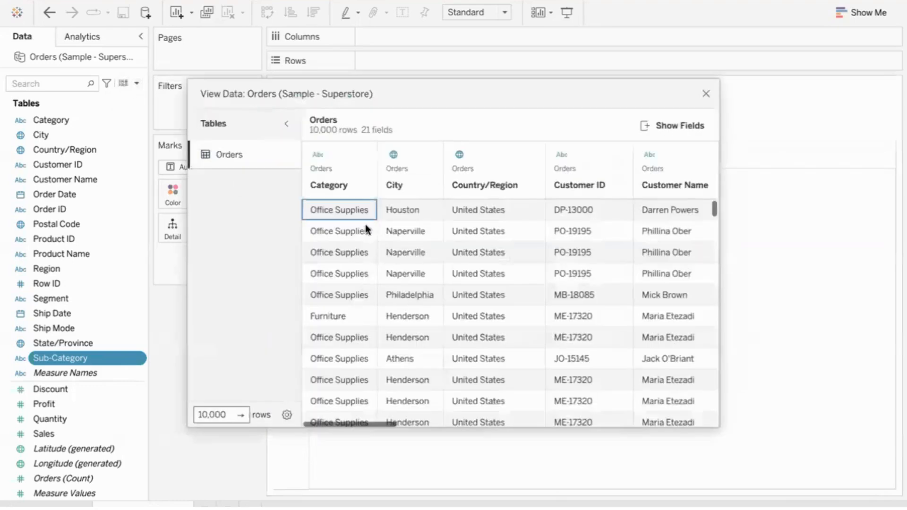
left_click_drag(348, 214, 348, 335)
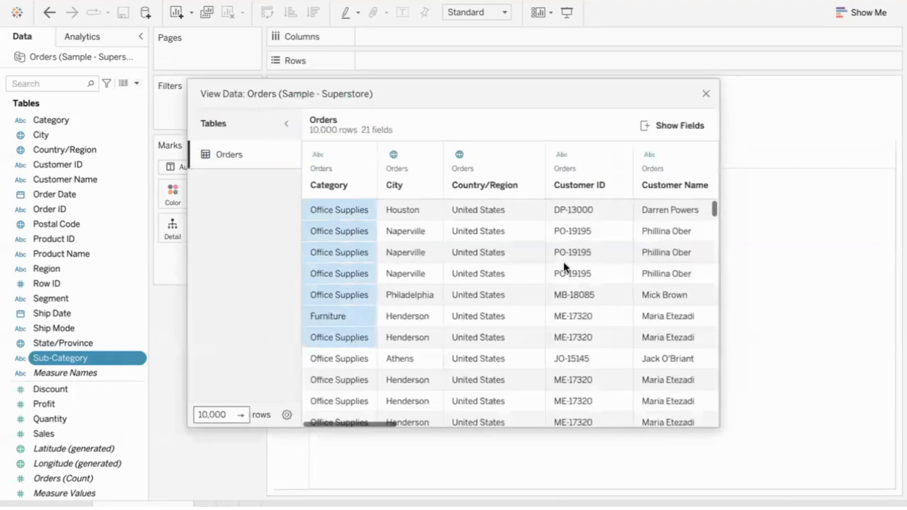
left_click_drag(580, 209, 582, 310)
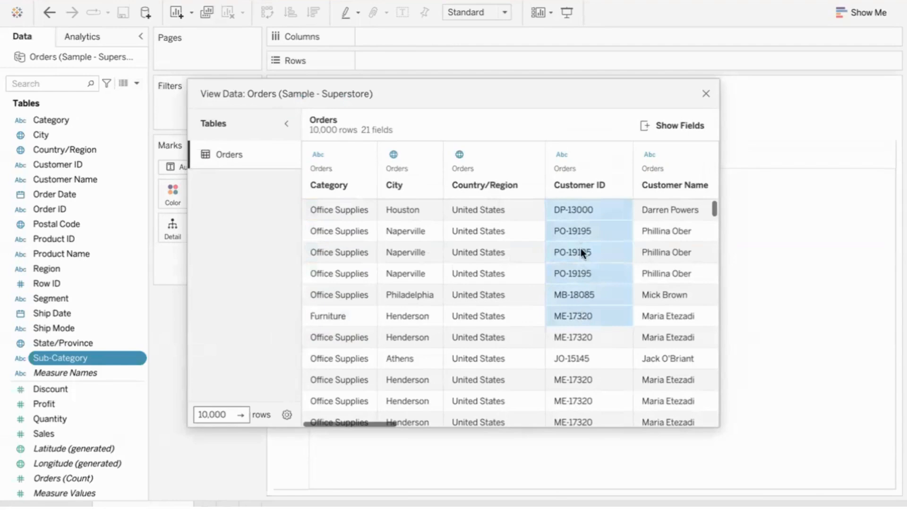
left_click(560, 156)
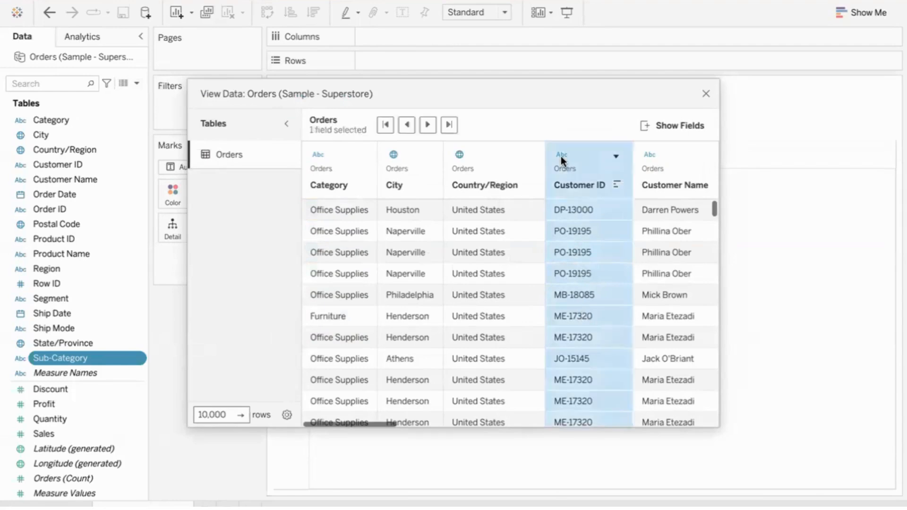
left_click(569, 250)
left_click_drag(427, 212, 416, 316)
left_click_drag(471, 209, 475, 315)
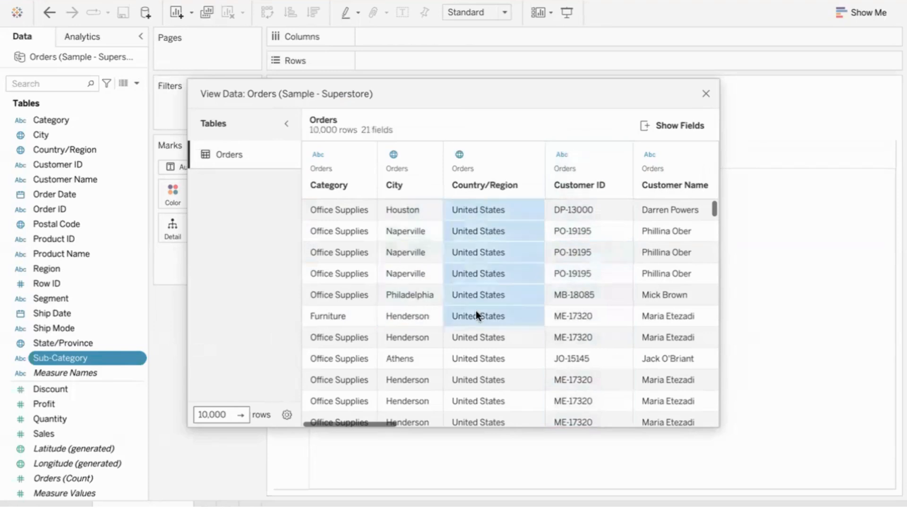
scroll(477, 315, "right", 5)
scroll(475, 311, "right", 2)
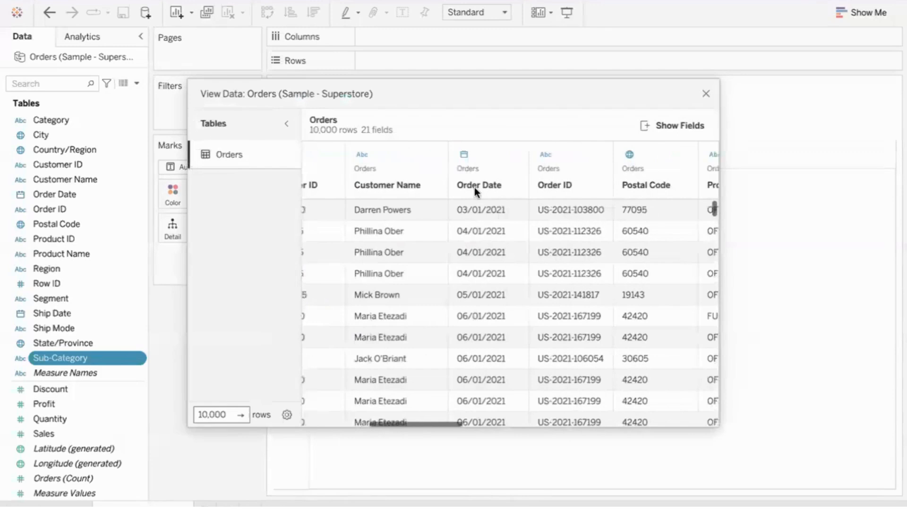
left_click_drag(492, 210, 490, 348)
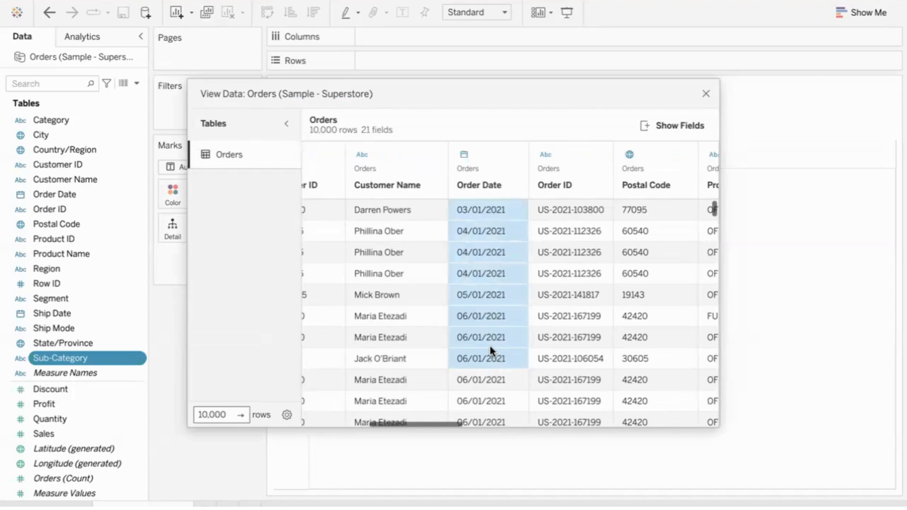
scroll(489, 349, "right", 6)
left_click_drag(439, 211, 440, 351)
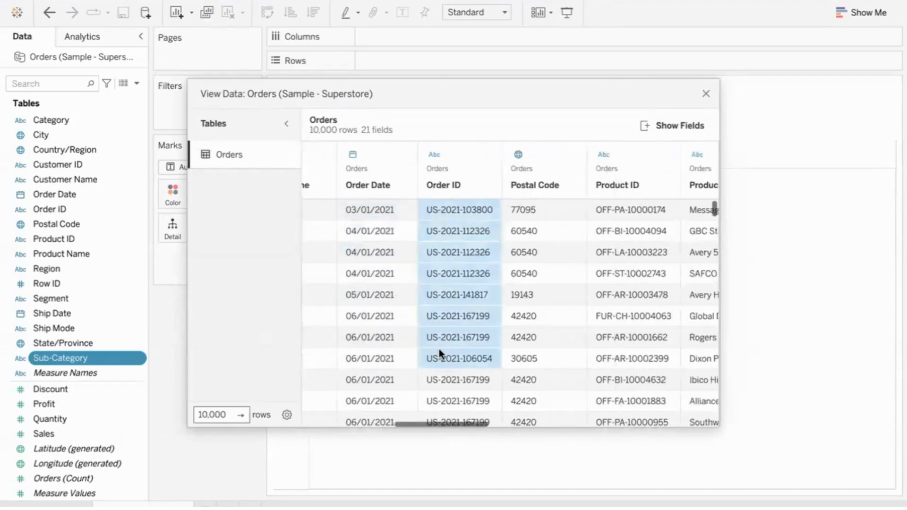
left_click(706, 94)
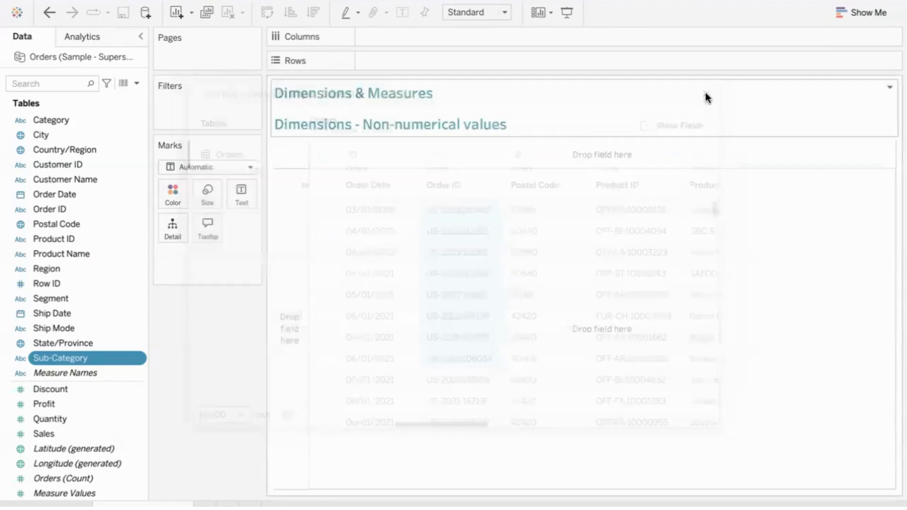
Step: Add the line "Measures - Numerical values" to the worksheet title below the dimensions line
double_click(565, 125)
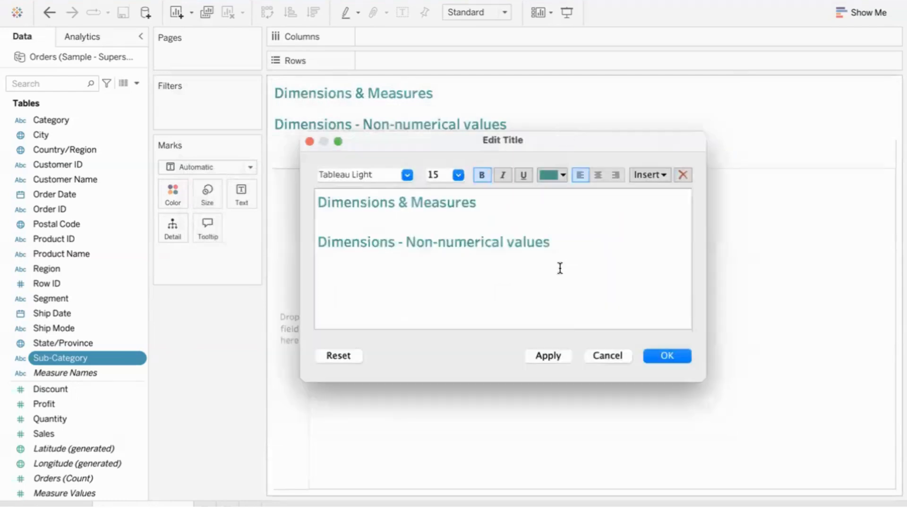
left_click(563, 247)
key("Return")
key("Return")
type("Measures - Num")
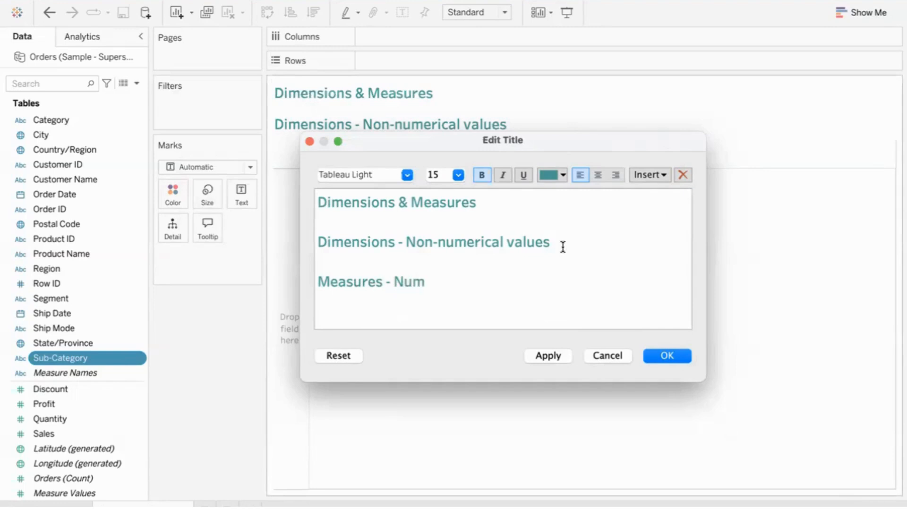
type("erical values")
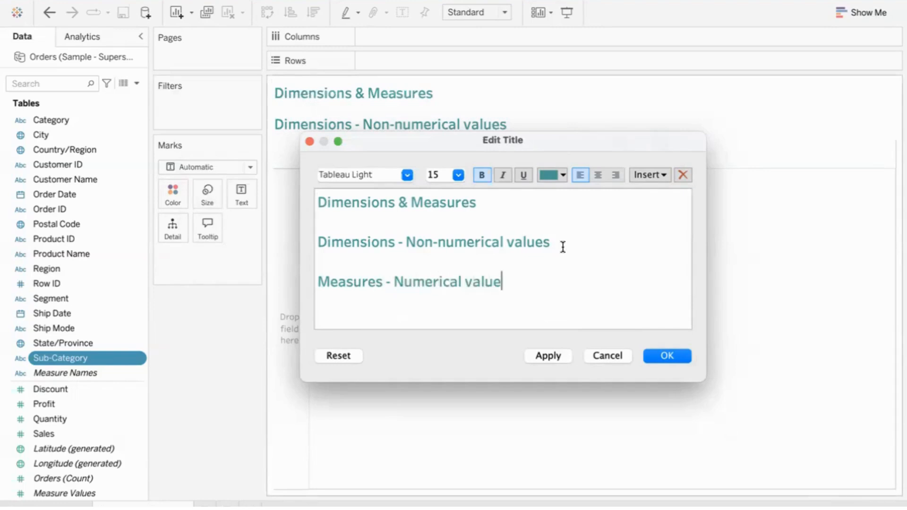
left_click(546, 356)
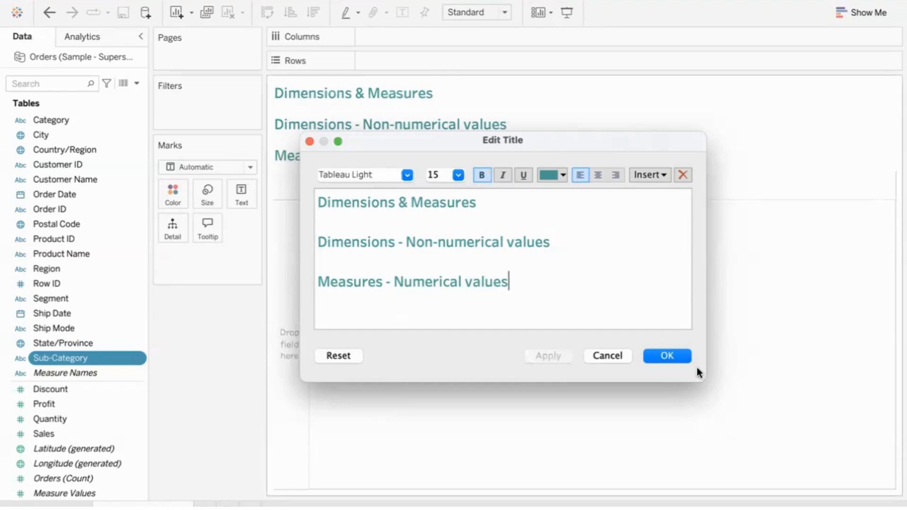
left_click(669, 355)
Step: Go through the measure fields Discount, Profit, Quantity and Sales, and check the data type of Discount
left_click(99, 388)
left_click(90, 405)
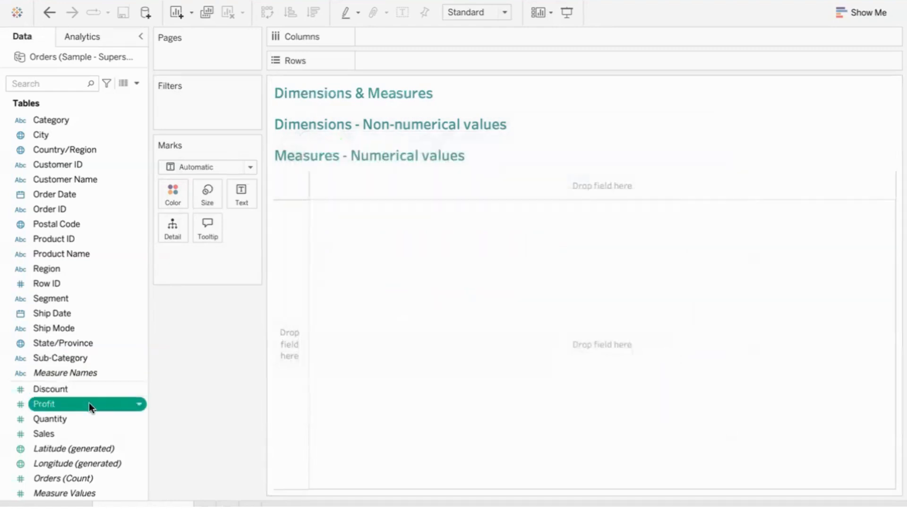
left_click(93, 418)
left_click(90, 432)
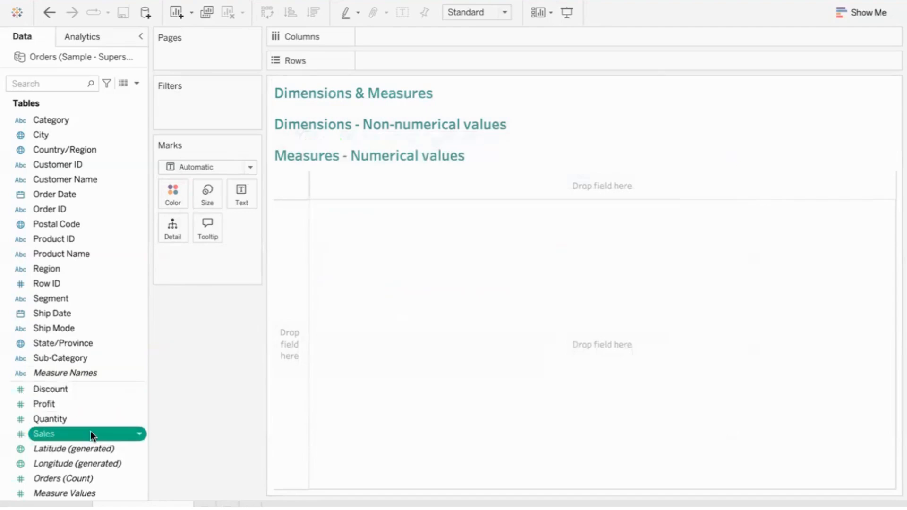
left_click(22, 391)
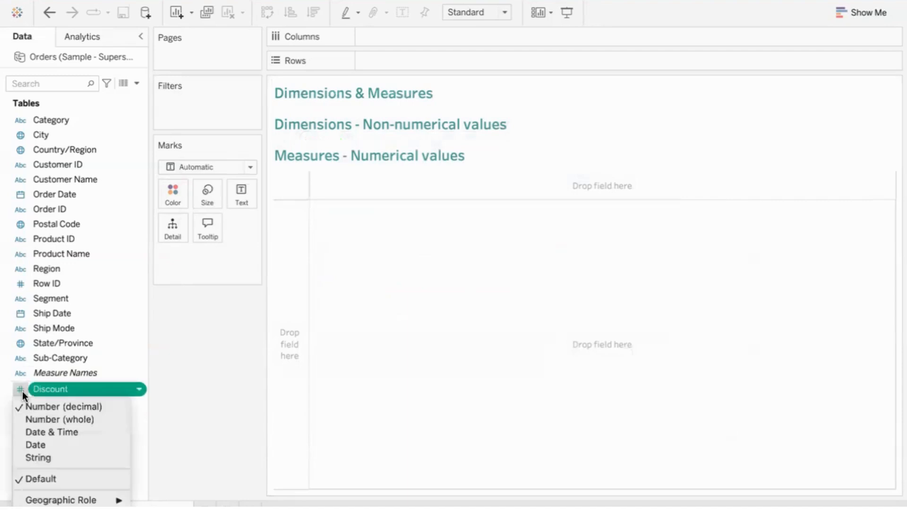
left_click(100, 405)
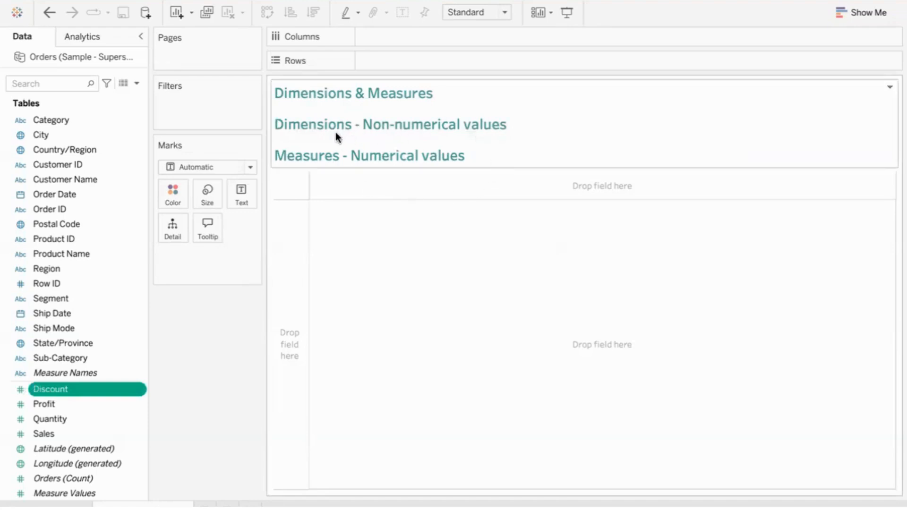
Step: Examine the values of the Row ID dimension in the Orders underlying data
left_click(97, 280)
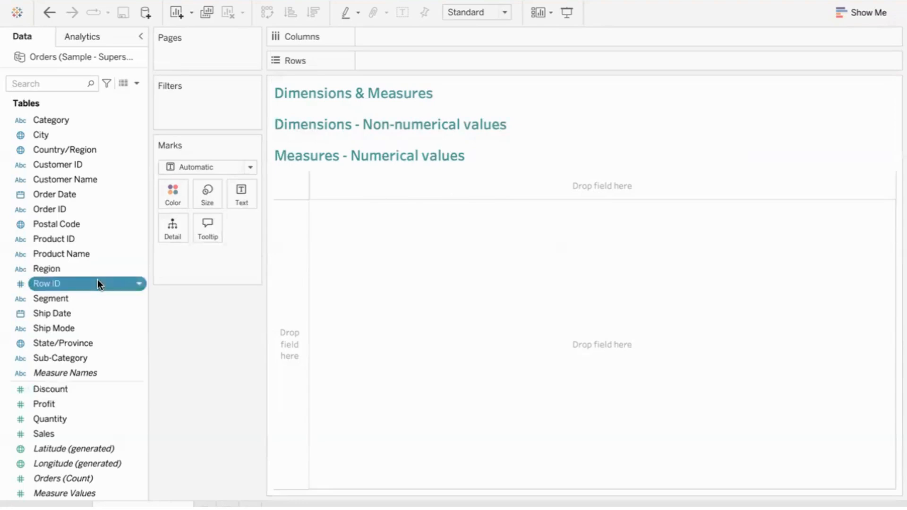
left_click(122, 83)
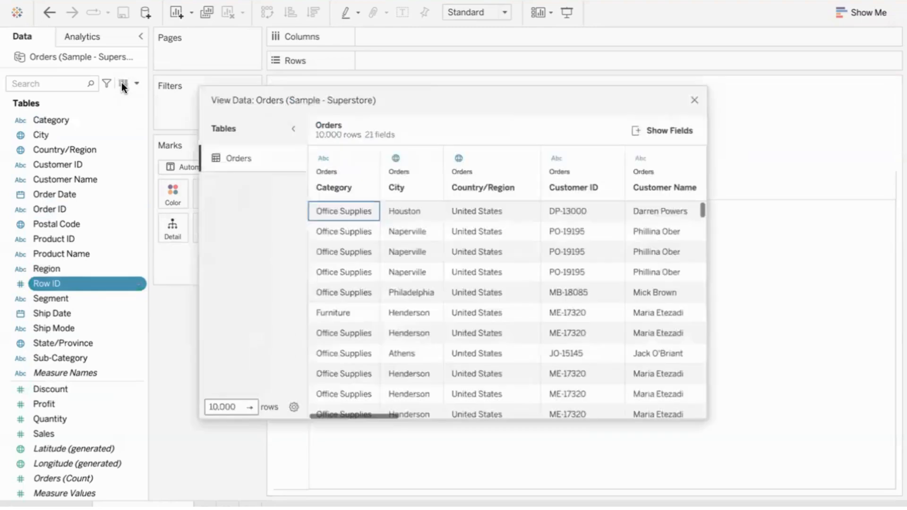
scroll(492, 275, "right", 10)
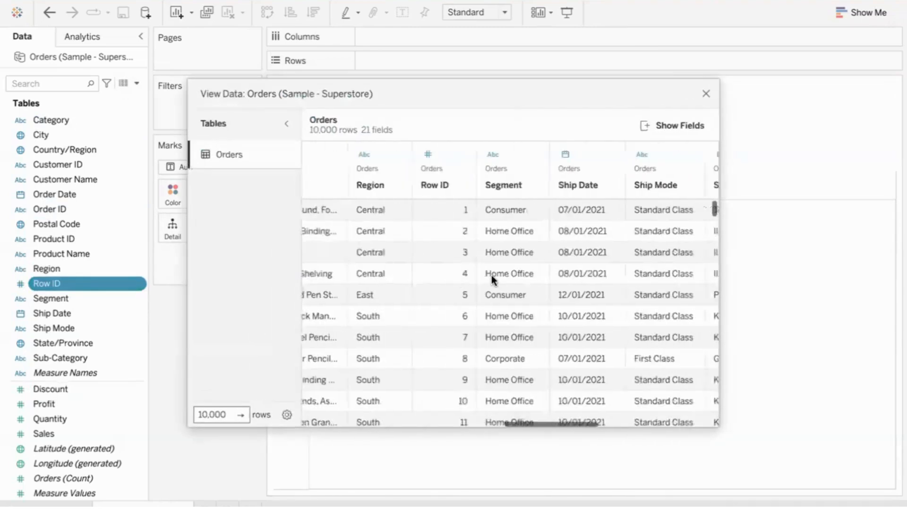
scroll(491, 275, "right", 2)
left_click(410, 208)
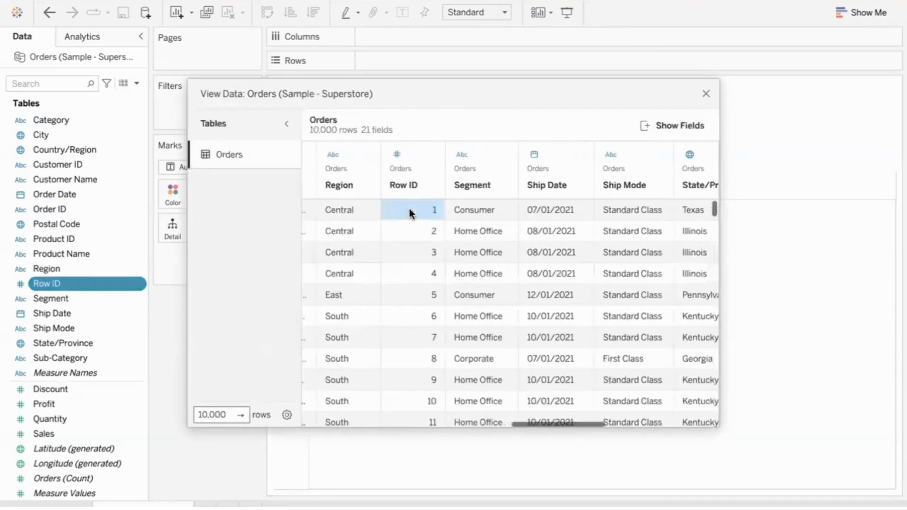
key("Down")
key("Down")
key("Down")
key("Down")
key("Down")
key("Down")
key("Down")
key("Down")
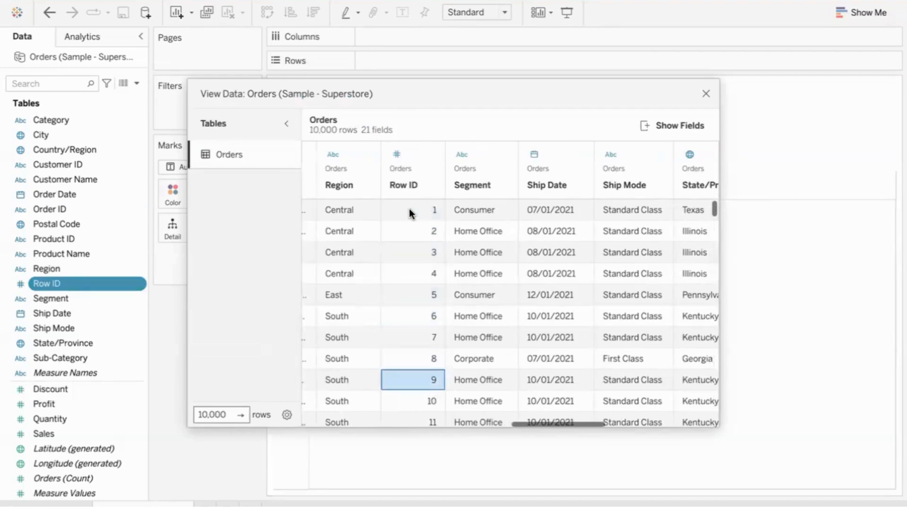
left_click(706, 94)
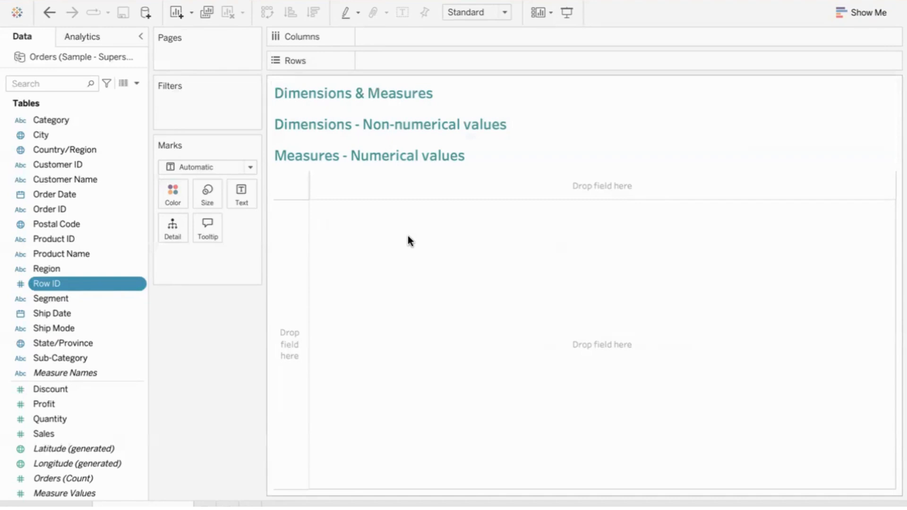
Step: Extend the measures line of the worksheet title with "except identification numbers/pseudo numbers"
double_click(396, 158)
left_click(524, 284)
type("except i")
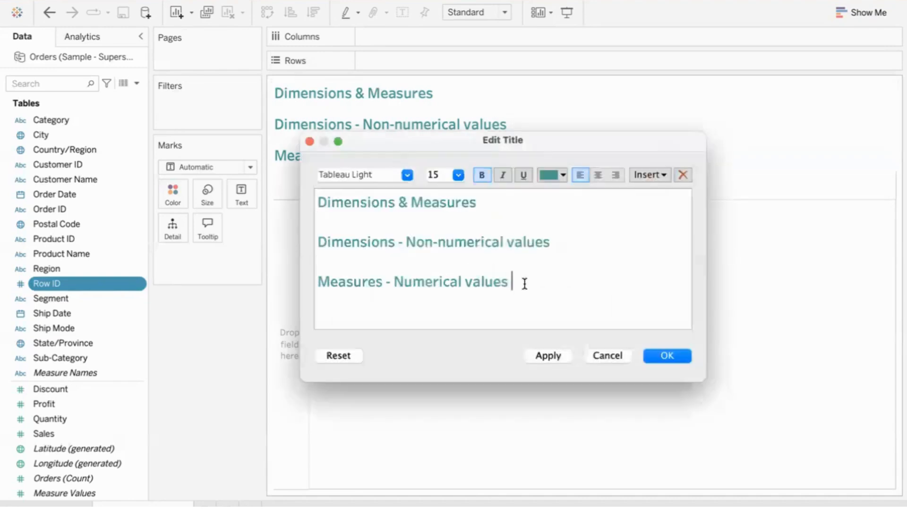
type("den")
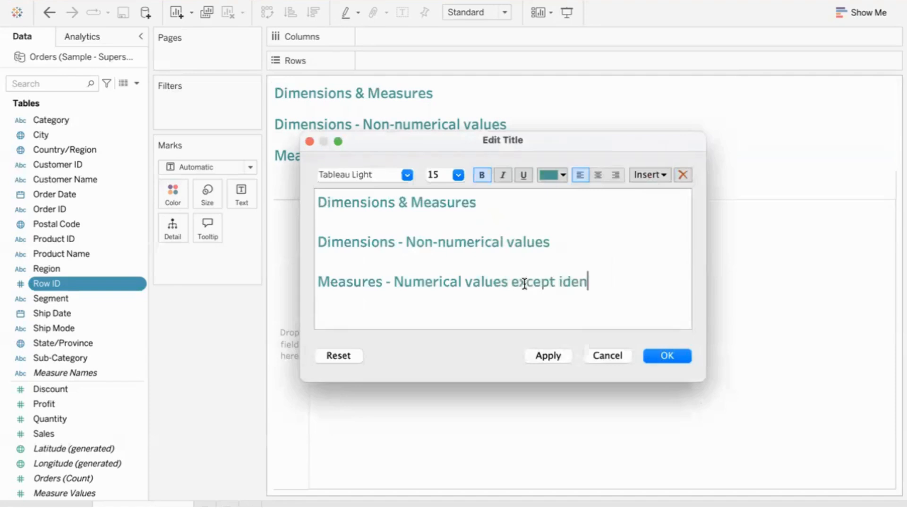
type("tification numbers")
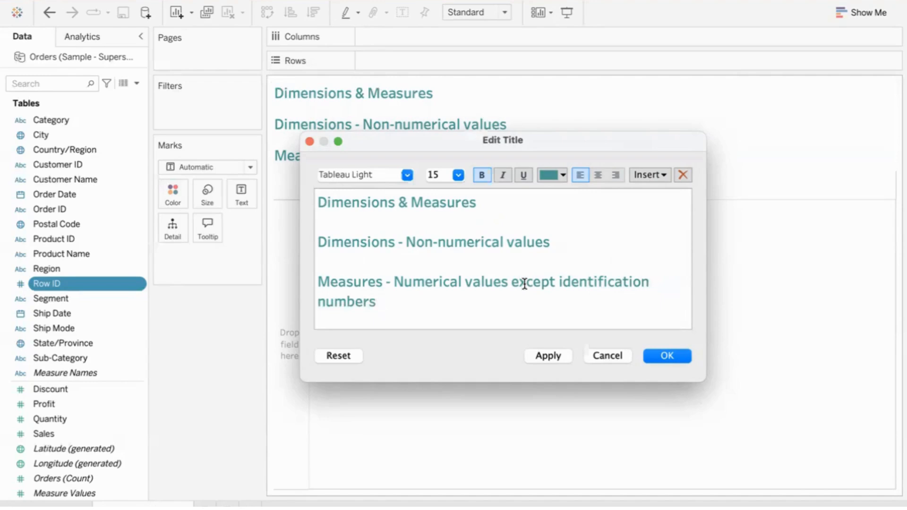
type("/pseudo numbers")
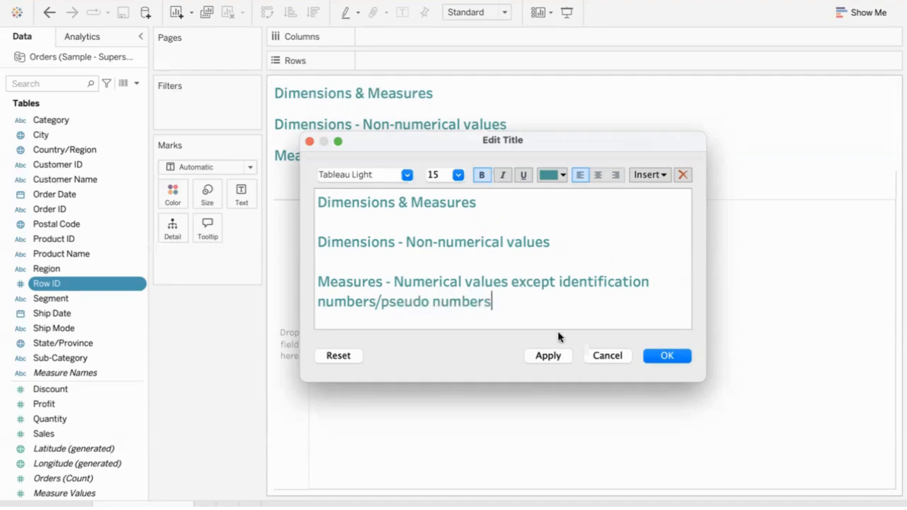
left_click(653, 356)
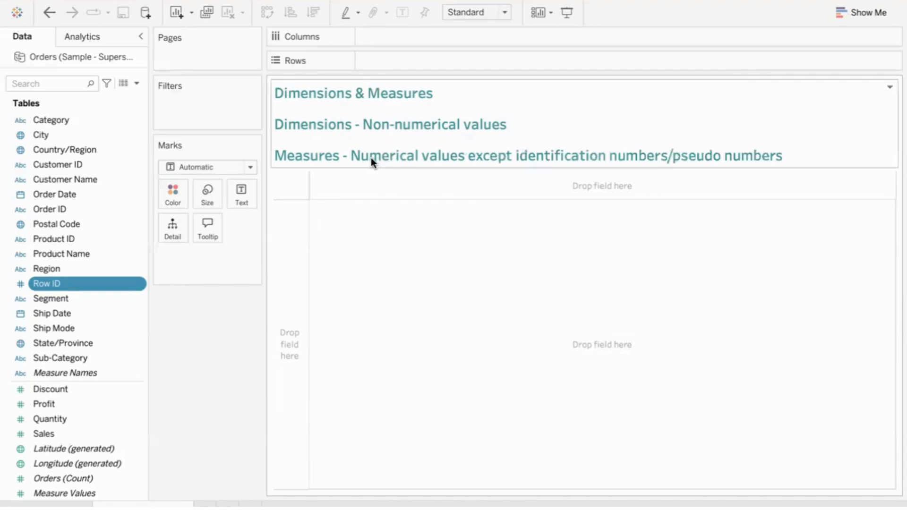
Step: Extend the dimensions line of the worksheet title with "including indentification numbers"
double_click(535, 115)
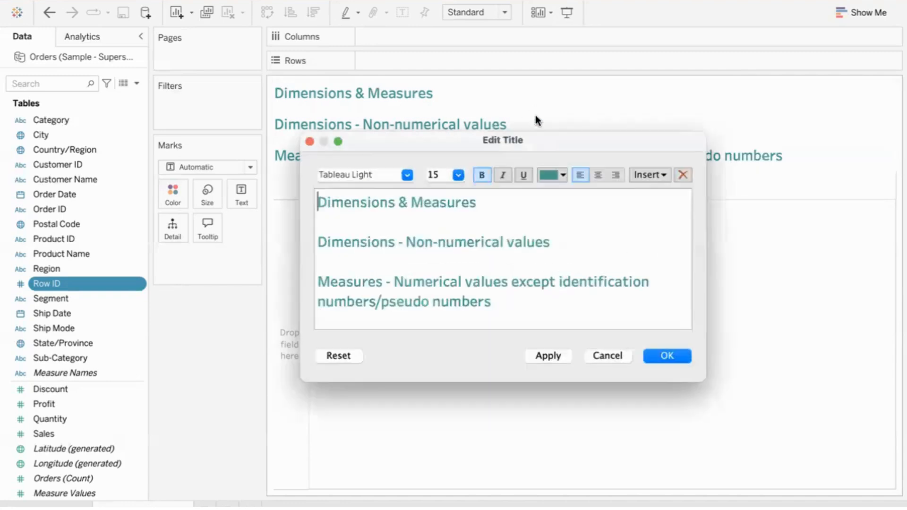
left_click(555, 240)
type("including")
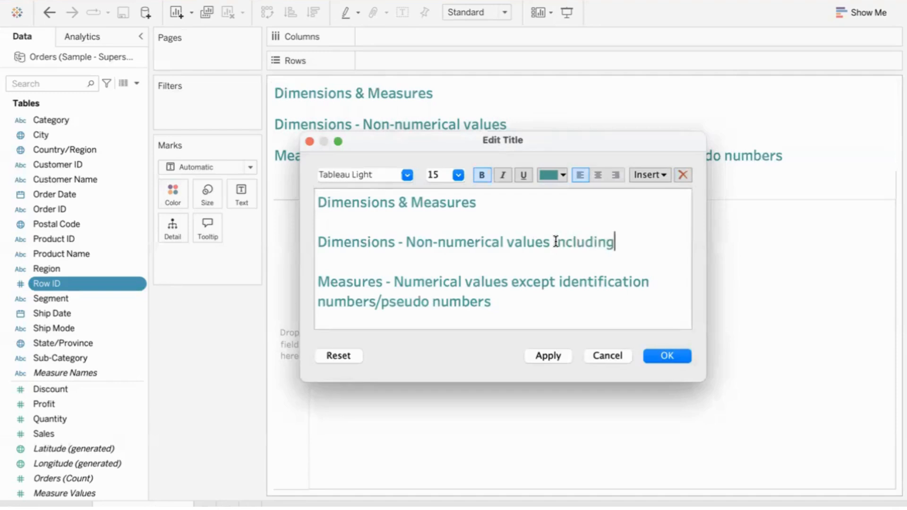
type(" indentification numbers")
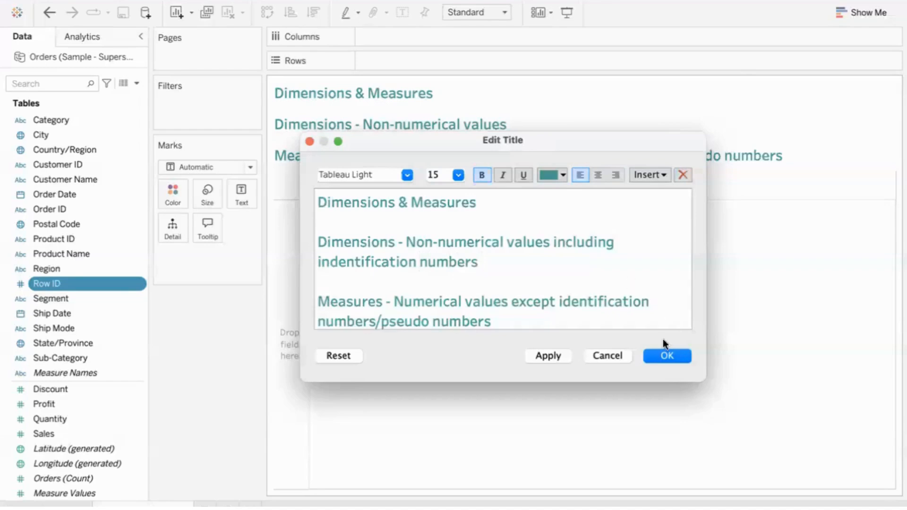
left_click(668, 356)
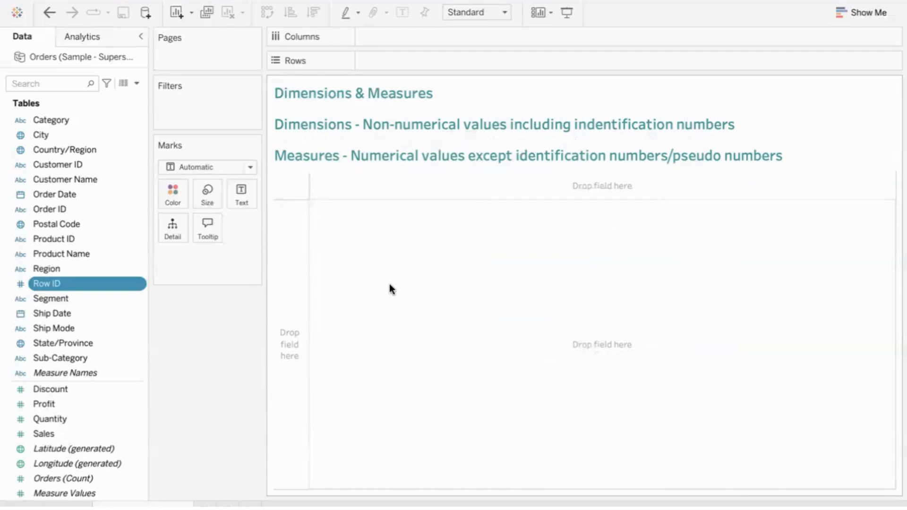
Step: Examine the values of the Profit measure in the Orders underlying data
left_click(96, 399)
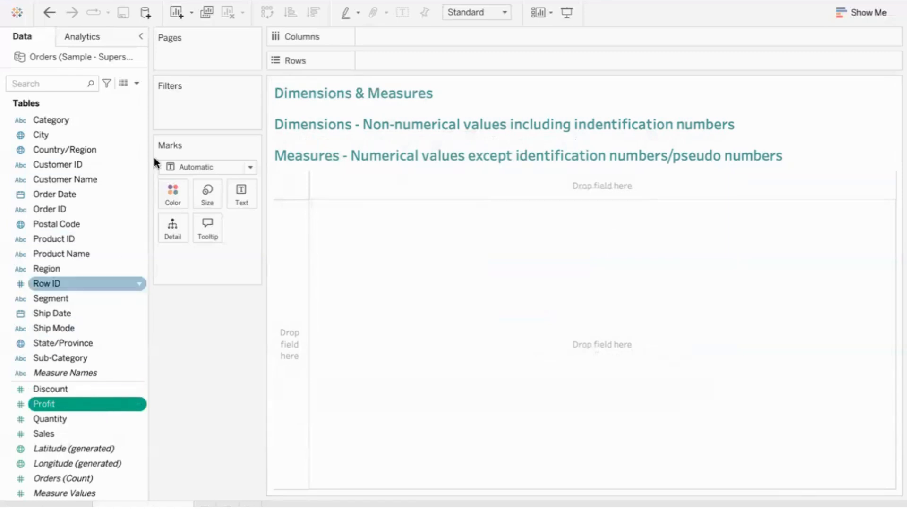
left_click(125, 84)
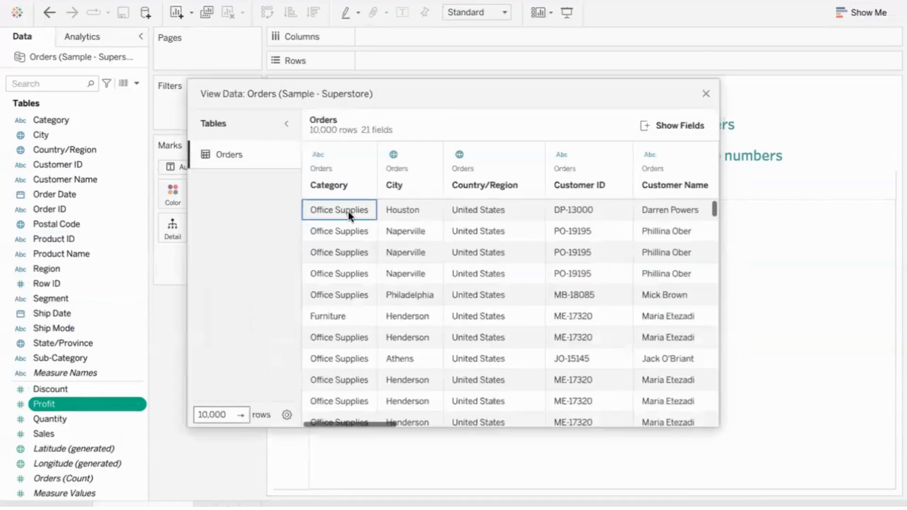
scroll(509, 239, "right", 10)
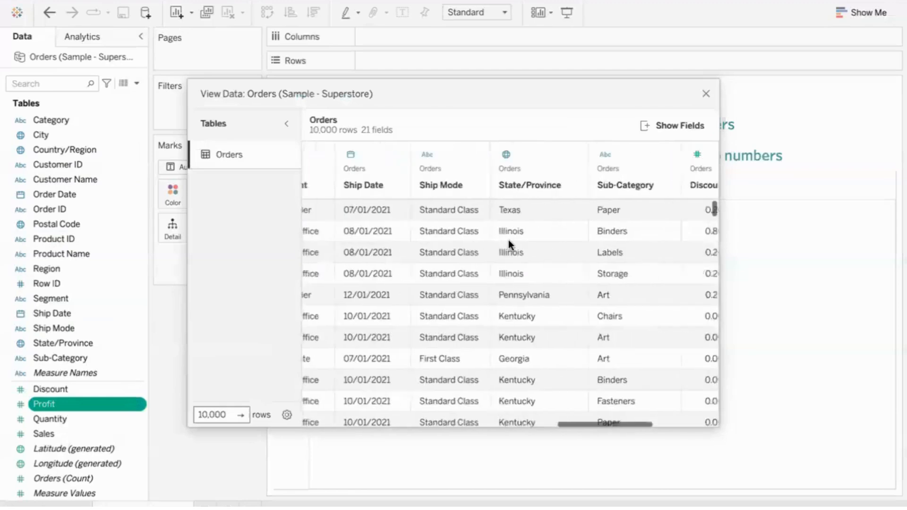
scroll(509, 240, "right", 5)
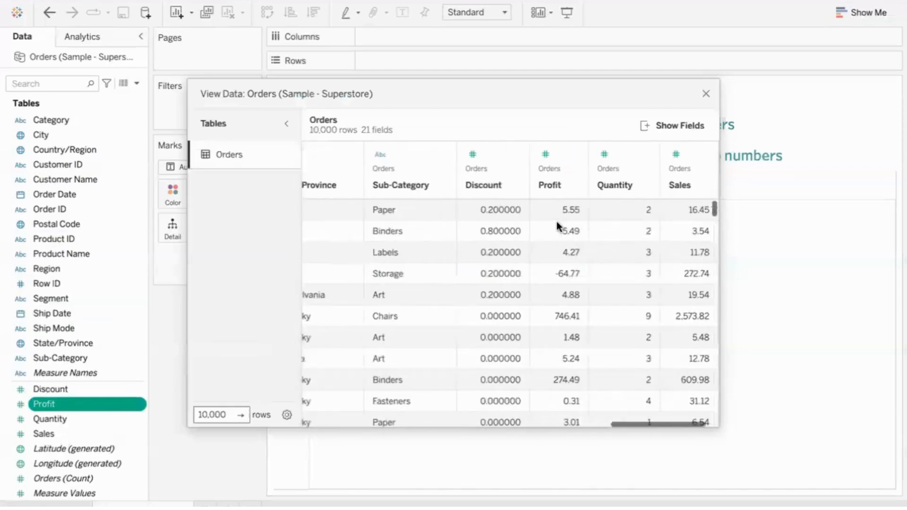
left_click(577, 210)
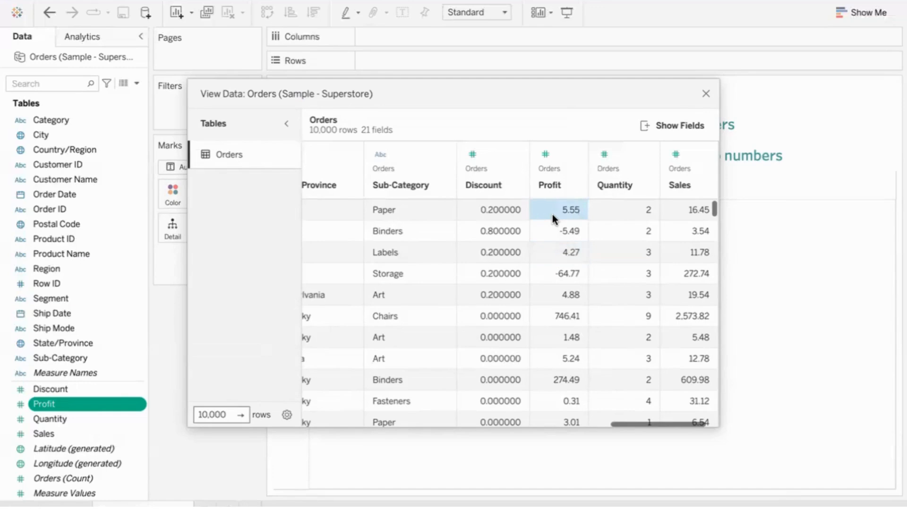
left_click(562, 154)
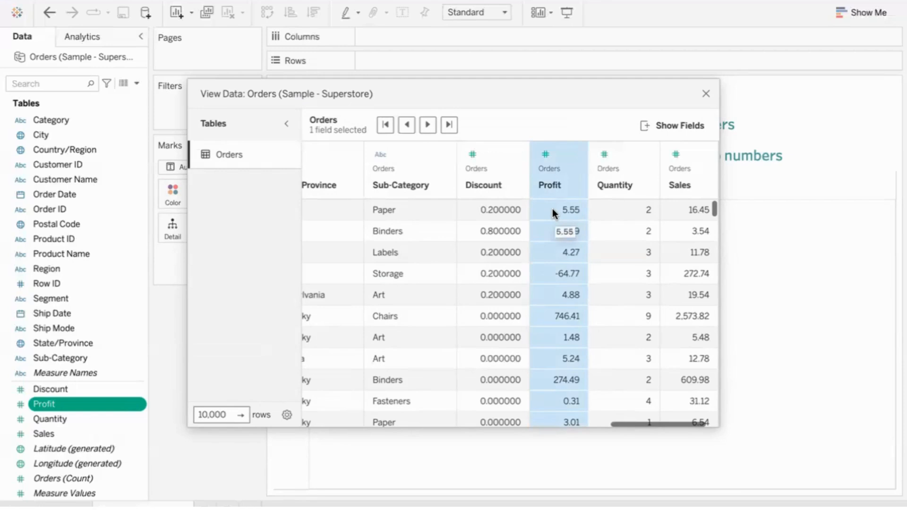
left_click(544, 233)
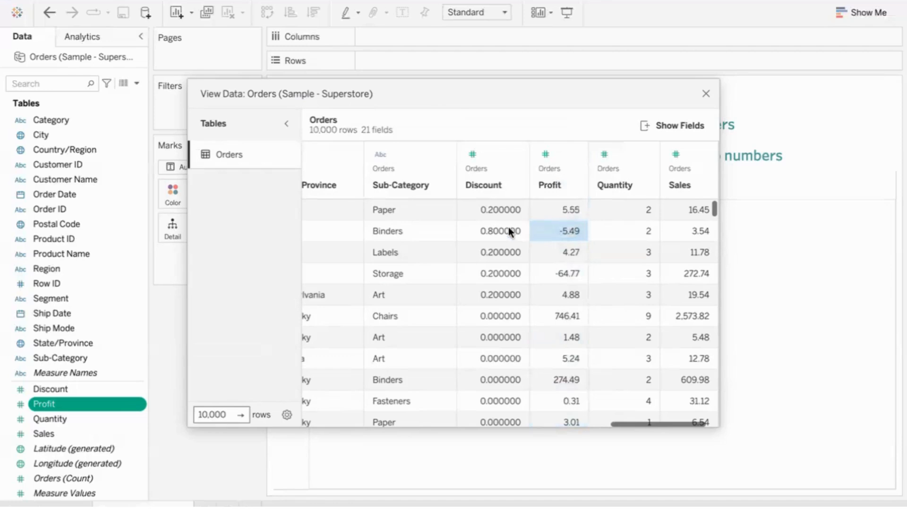
Step: Compare the Discount, Profit and Quantity values across the first rows of the underlying data, and close the data view
left_click_drag(462, 215, 603, 215)
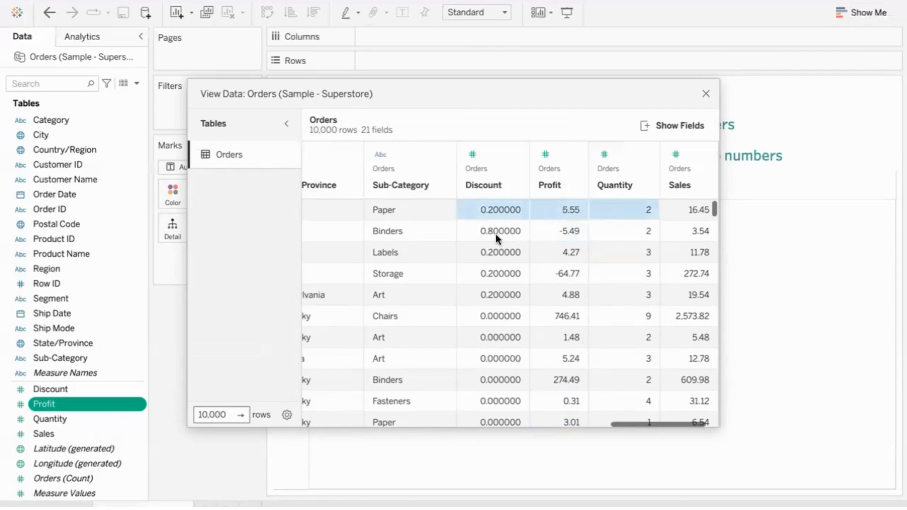
left_click_drag(496, 236, 627, 236)
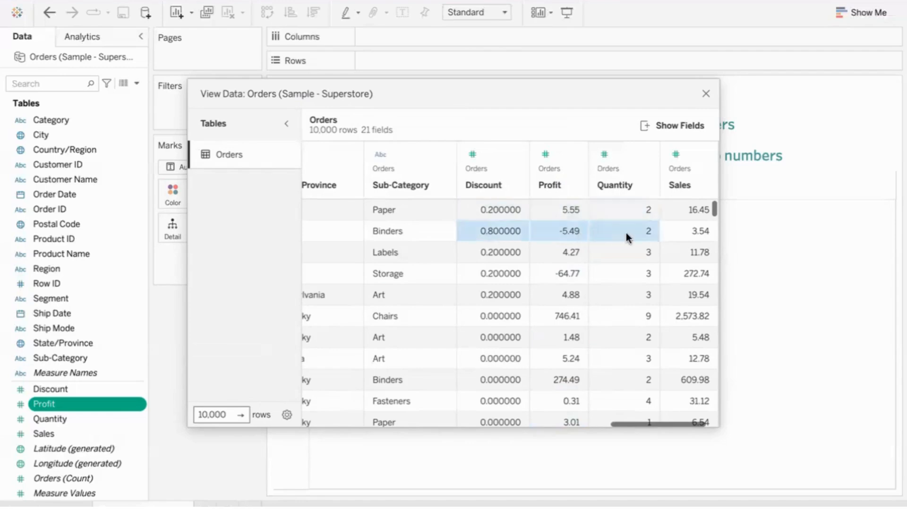
left_click(572, 234)
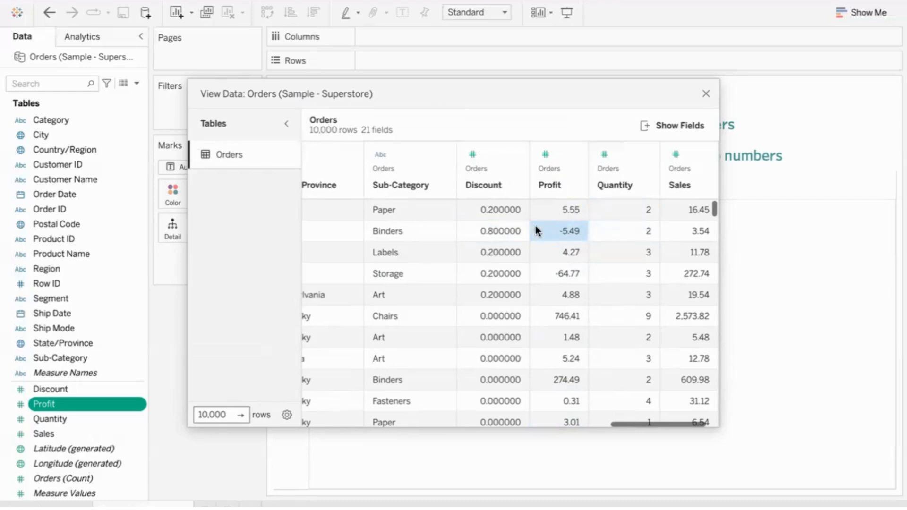
left_click(550, 216)
left_click(548, 239)
left_click(550, 259)
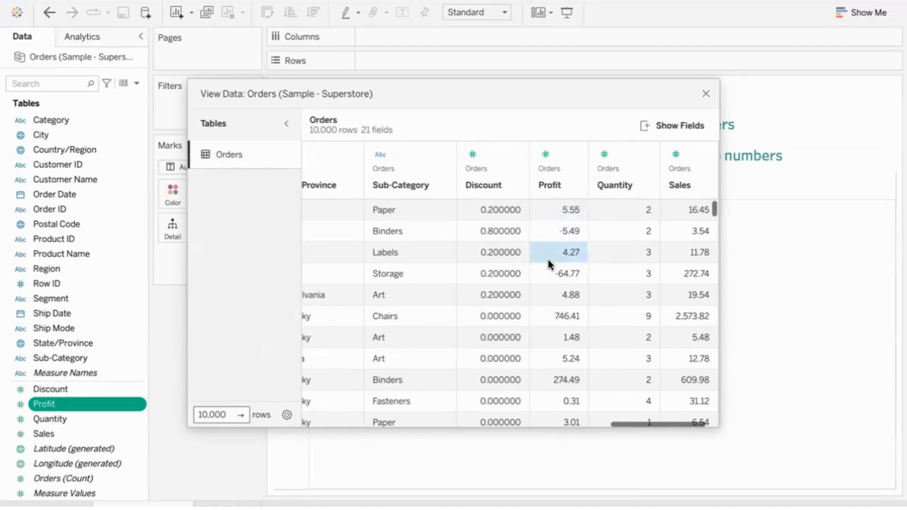
left_click(706, 94)
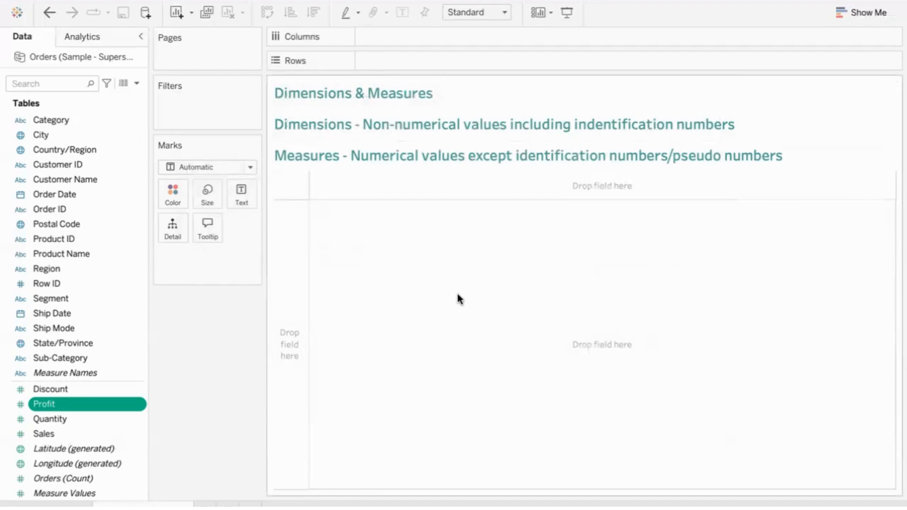
Step: Check the default aggregation options of the Profit measure without changing them
right_click(117, 405)
mouse_move(188, 307)
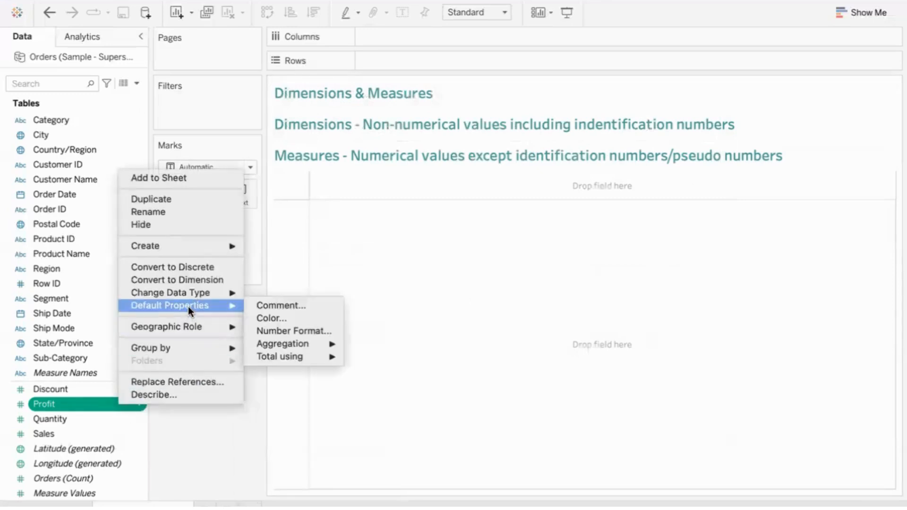
mouse_move(302, 344)
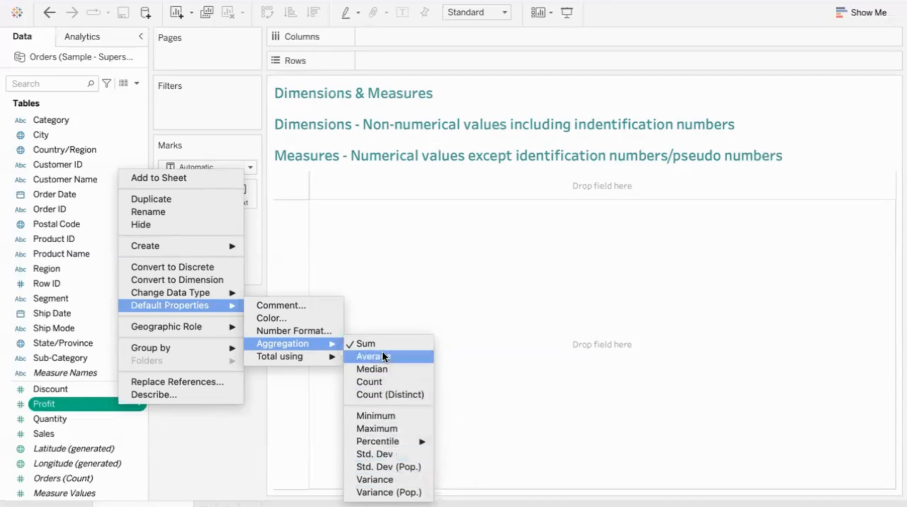
left_click(436, 300)
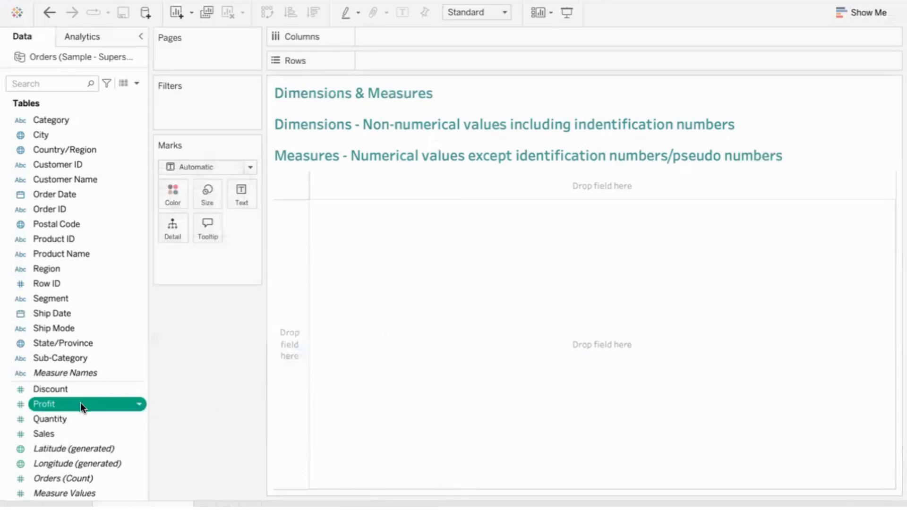
Step: Show the sum of Profit as text in the worksheet
left_click_drag(81, 402, 242, 189)
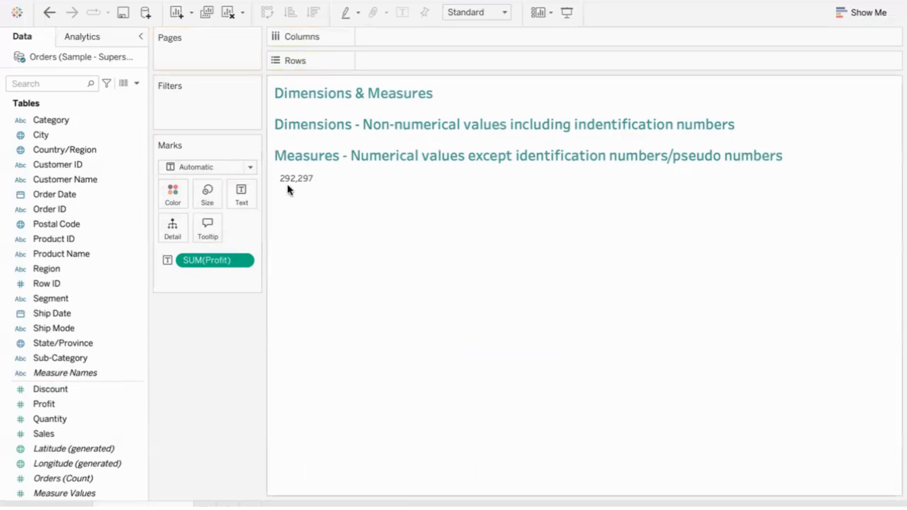
mouse_move(309, 185)
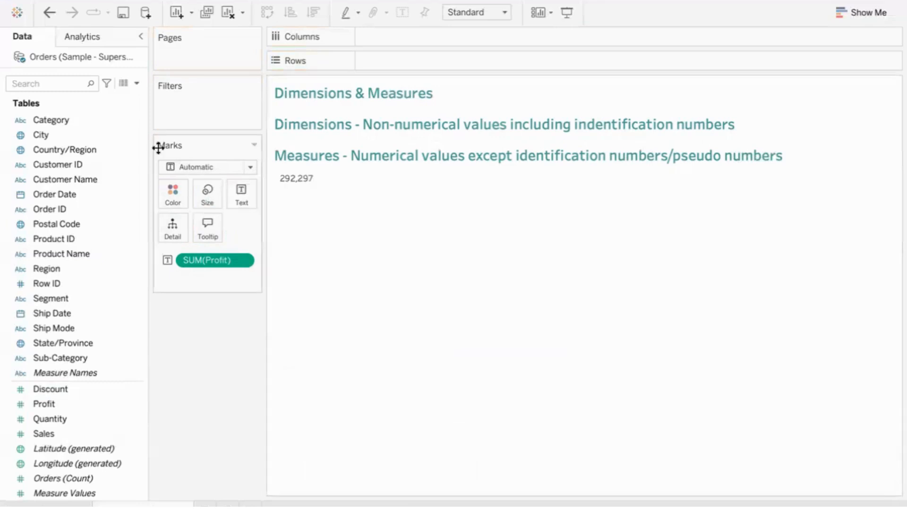
Step: Break the Profit sum down by Category in rows, and remove Category from the view again
left_click_drag(93, 119, 438, 56)
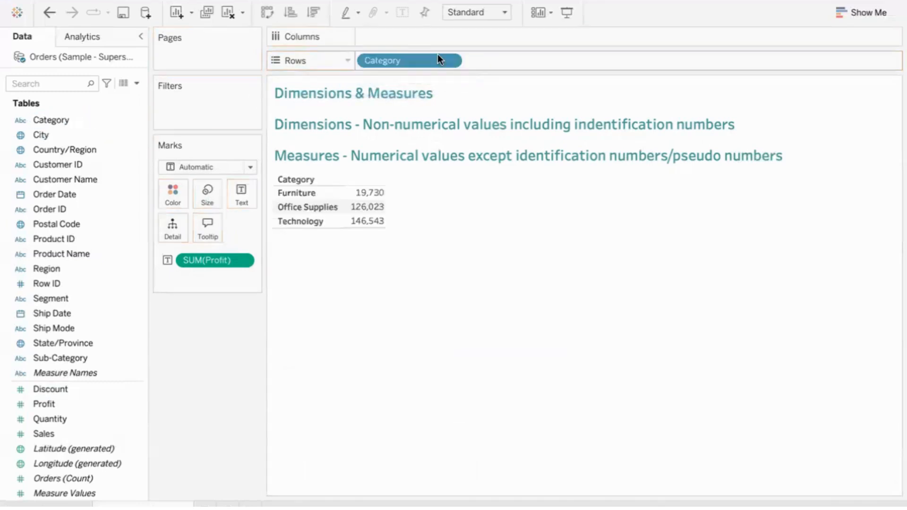
mouse_move(380, 197)
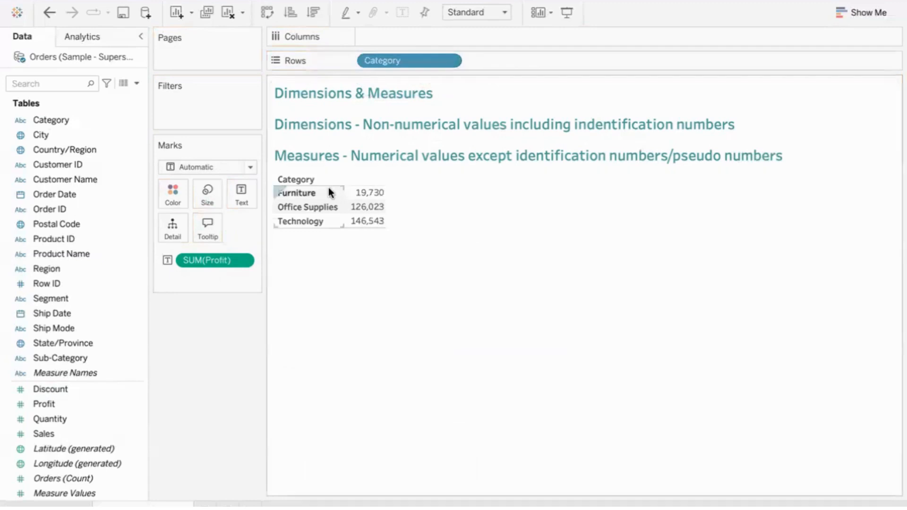
mouse_move(380, 227)
left_click_drag(404, 57, 234, 330)
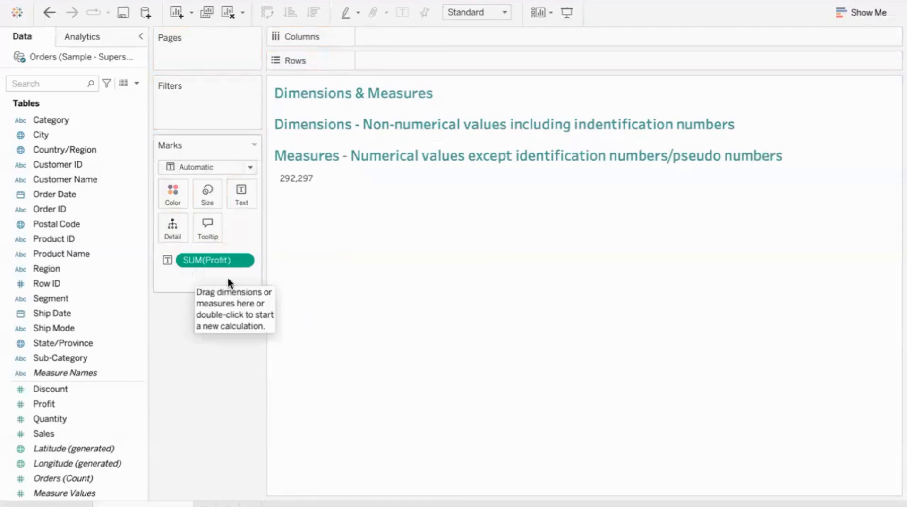
Step: Add the sums of Quantity and Sales as text alongside the Profit sum
mouse_move(298, 188)
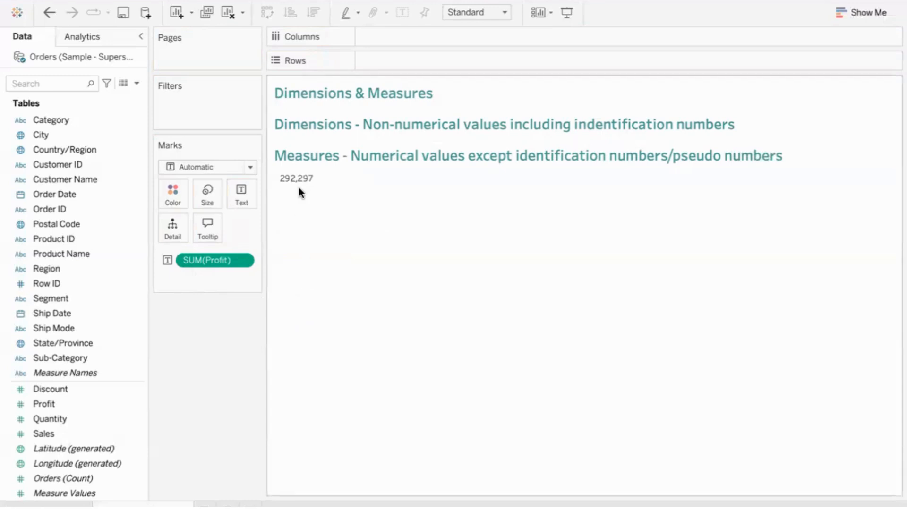
left_click_drag(66, 419, 243, 188)
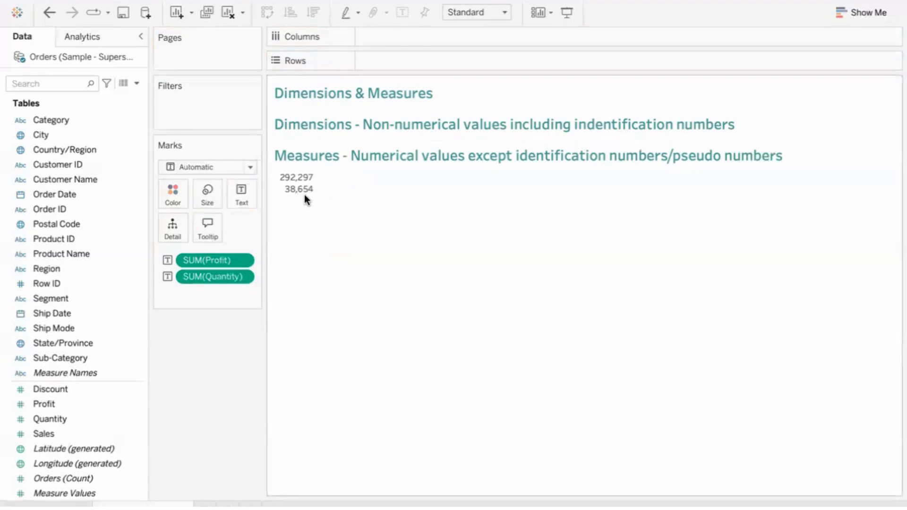
left_click_drag(65, 434, 241, 193)
mouse_move(289, 208)
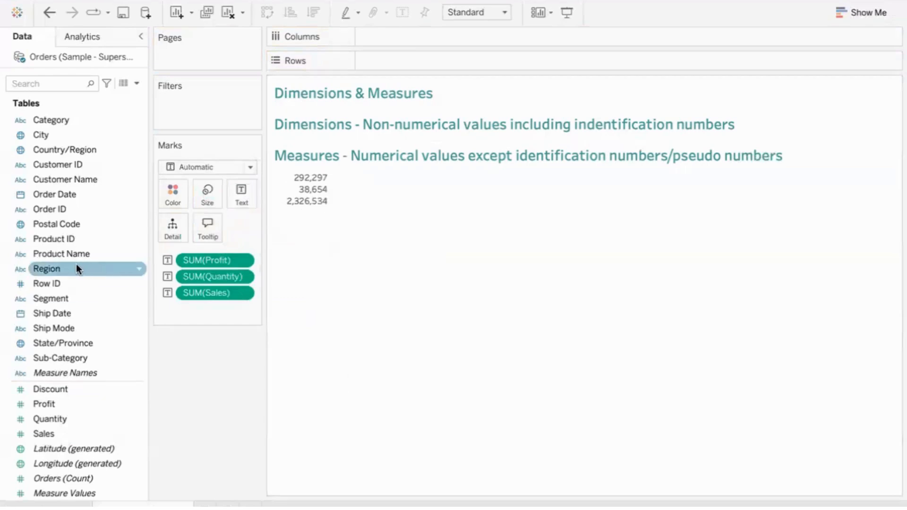
left_click(70, 282)
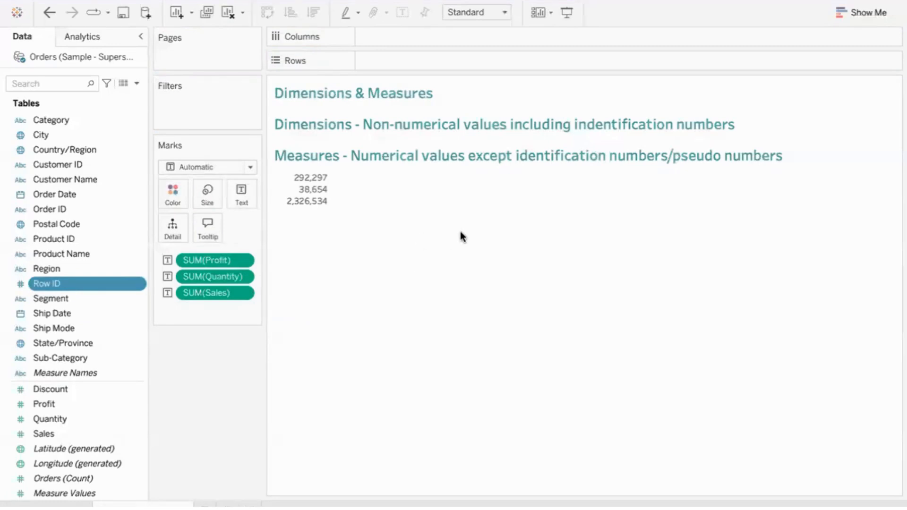
left_click_drag(464, 250, 446, 267)
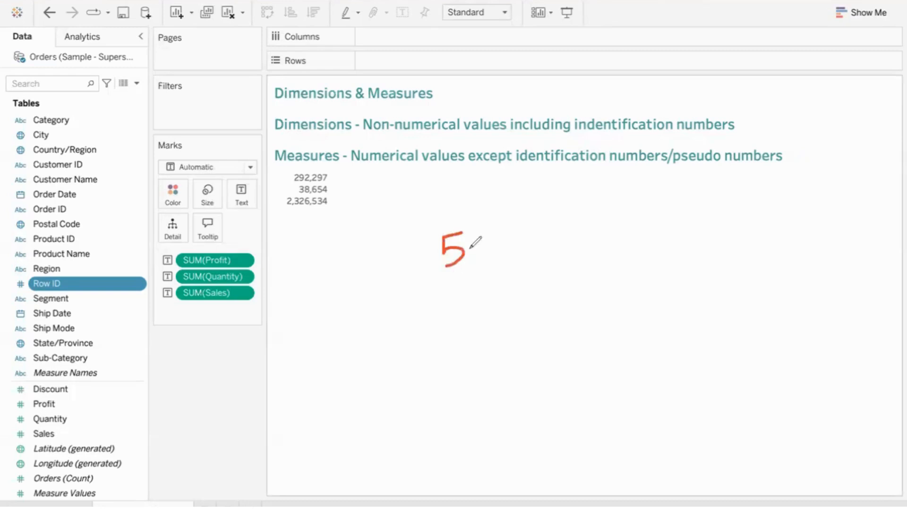
mouse_move(475, 240)
left_mouse_down()
mouse_move(487, 236)
mouse_move(504, 257)
mouse_move(460, 289)
mouse_move(459, 310)
left_mouse_up()
mouse_move(492, 279)
left_mouse_down()
mouse_move(486, 288)
mouse_move(492, 280)
mouse_move(526, 286)
left_mouse_up()
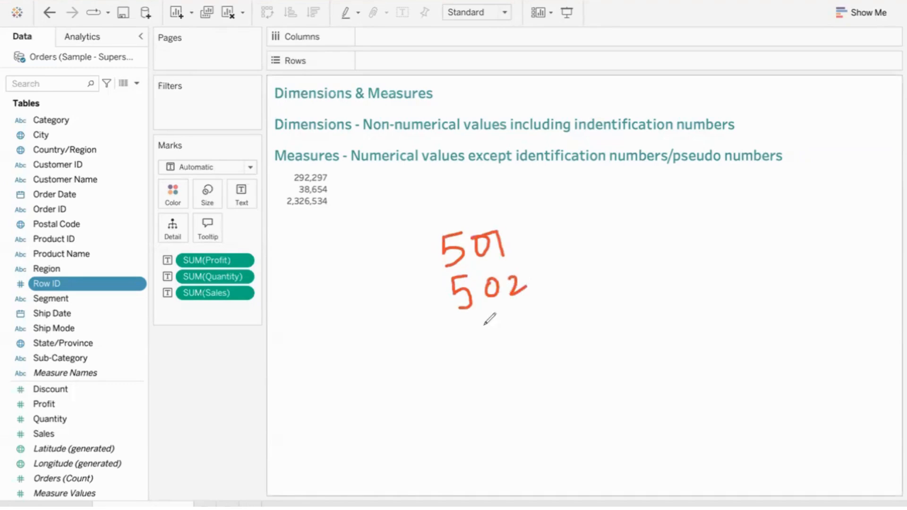
Step: Handwrite 503 under 501 and 502 on the screen, with a dash beside each number and two ruled lines for the total
left_click_drag(475, 323, 468, 353)
mouse_move(505, 321)
left_mouse_down()
mouse_move(532, 312)
mouse_move(522, 340)
left_mouse_up()
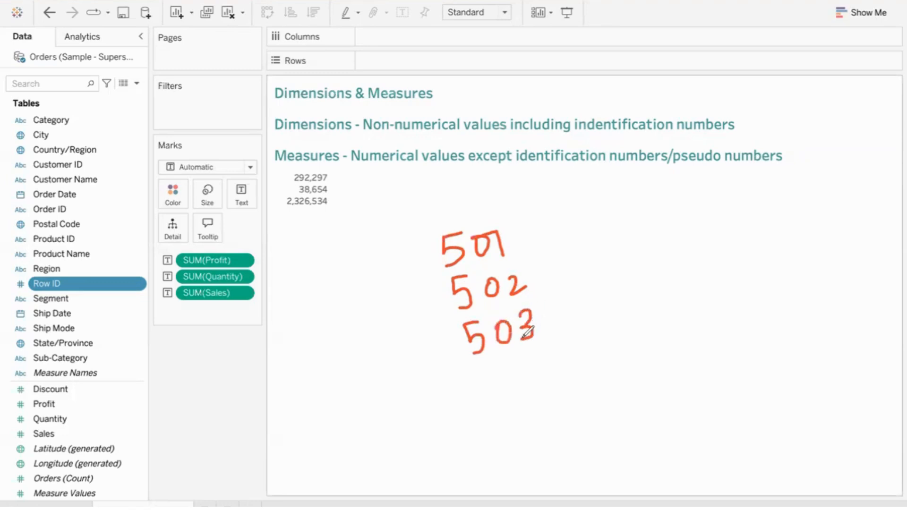
left_click_drag(519, 239, 547, 214)
left_click_drag(536, 273, 561, 252)
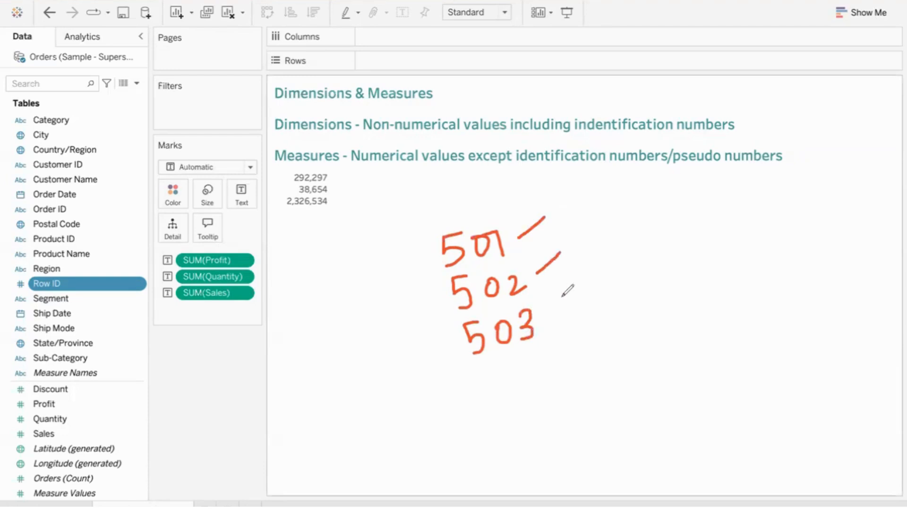
left_click_drag(551, 313, 588, 290)
left_click_drag(445, 372, 584, 361)
left_click_drag(476, 446, 604, 415)
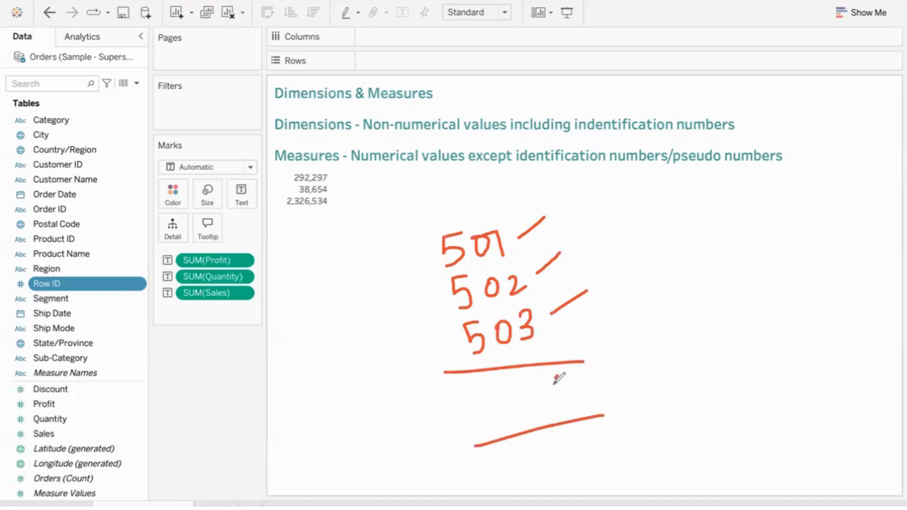
Step: Handwrite the total 1506 between the ruled lines, box it and mark it with a cross
mouse_move(559, 377)
left_mouse_down()
mouse_move(531, 401)
mouse_move(538, 384)
left_mouse_up()
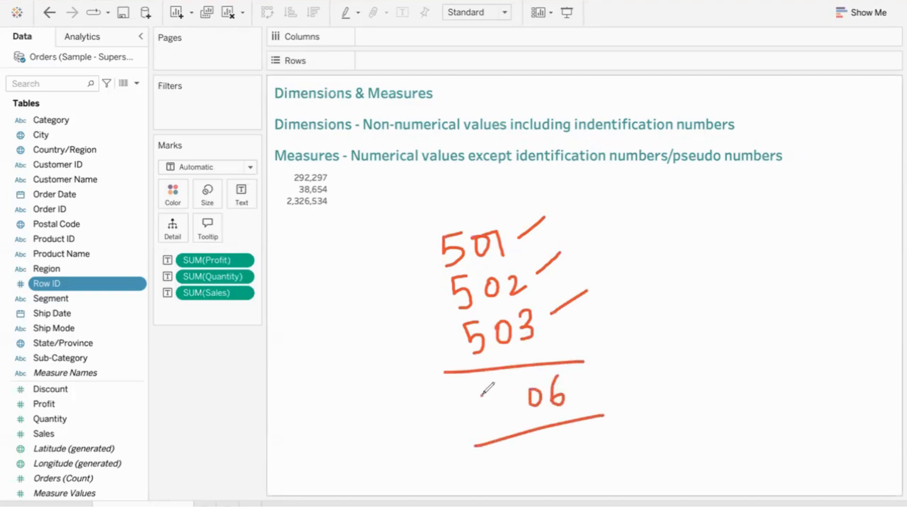
left_click_drag(482, 397, 484, 417)
mouse_move(517, 381)
left_mouse_down()
mouse_move(502, 393)
mouse_move(502, 410)
left_mouse_up()
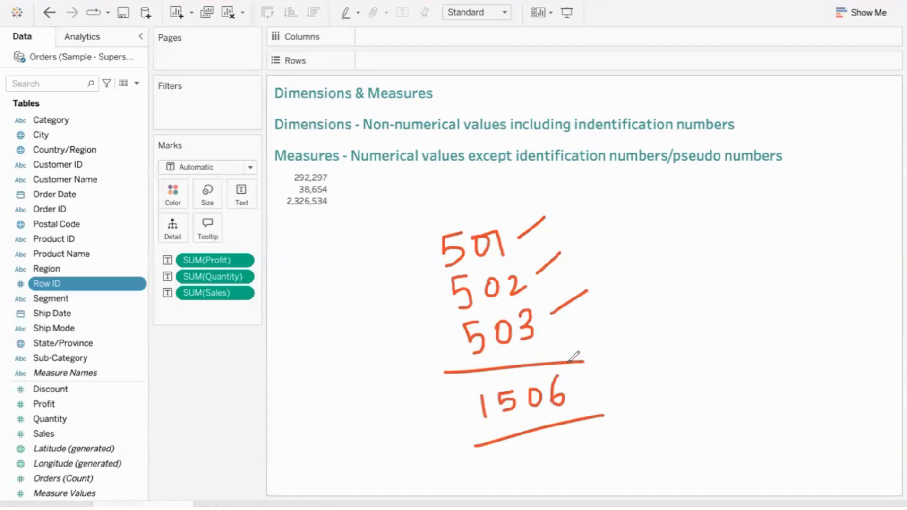
mouse_move(580, 362)
left_mouse_down()
mouse_move(462, 373)
mouse_move(473, 446)
mouse_move(600, 389)
mouse_move(571, 355)
left_mouse_up()
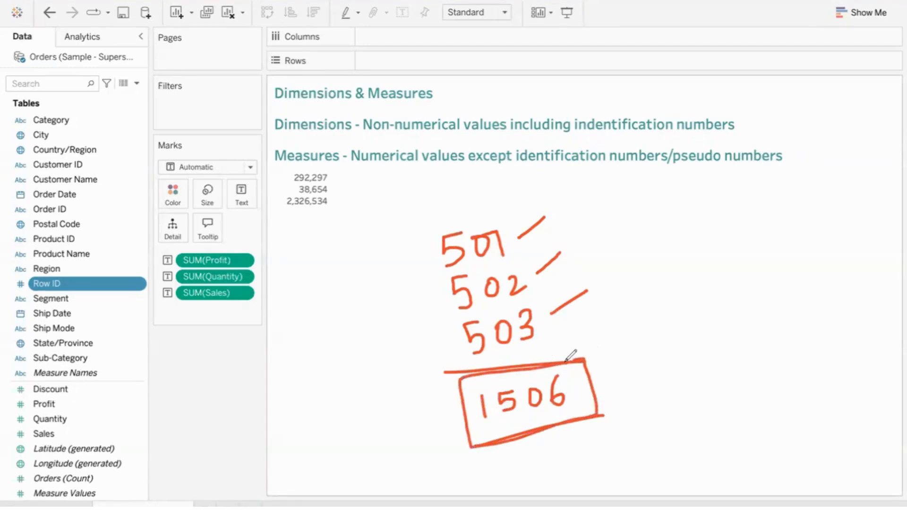
mouse_move(631, 381)
left_mouse_down()
mouse_move(657, 386)
mouse_move(610, 432)
left_mouse_up()
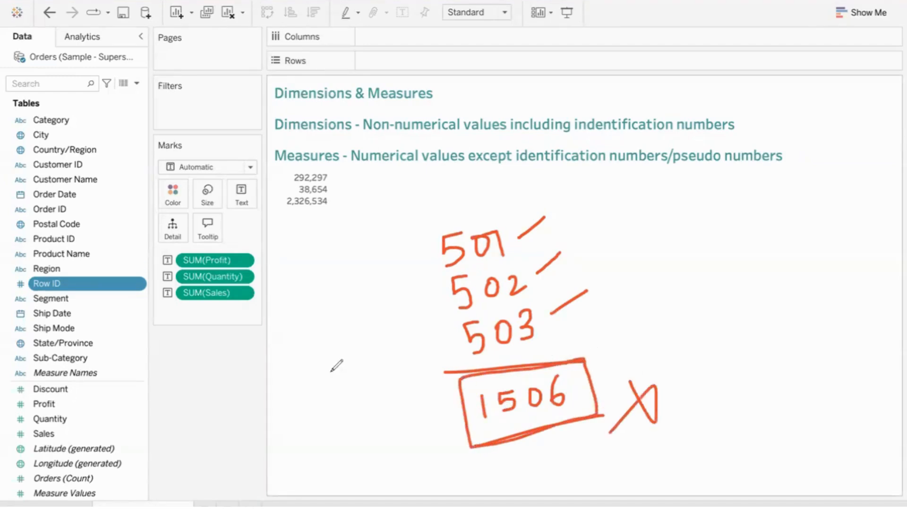
Step: Annotate the handwritten figures with an underlined "Sum" and arrow, braces around the three numbers and the count 3, and clear all drawings
mouse_move(322, 364)
left_mouse_down()
mouse_move(317, 392)
mouse_move(390, 366)
mouse_move(433, 430)
mouse_move(419, 440)
left_mouse_up()
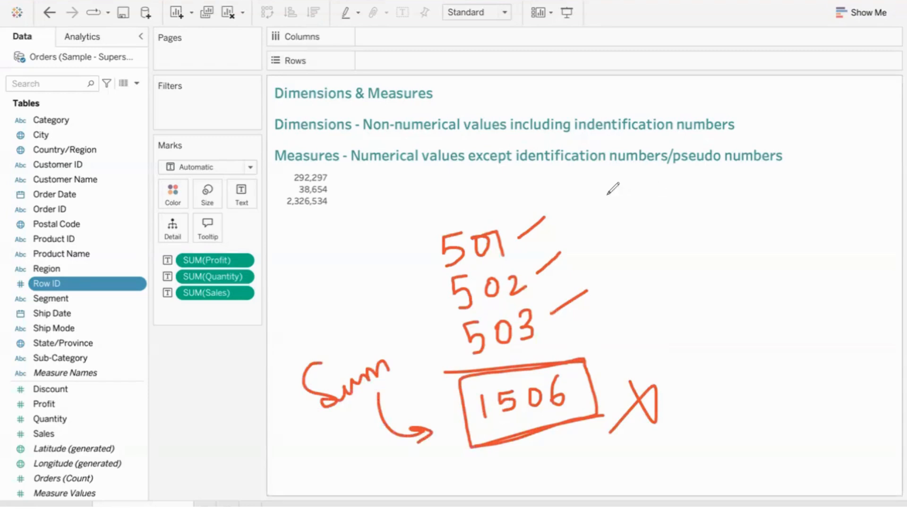
mouse_move(587, 198)
left_mouse_down()
mouse_move(619, 233)
mouse_move(629, 325)
left_mouse_up()
mouse_move(749, 225)
left_mouse_down()
mouse_move(764, 217)
mouse_move(762, 267)
left_mouse_up()
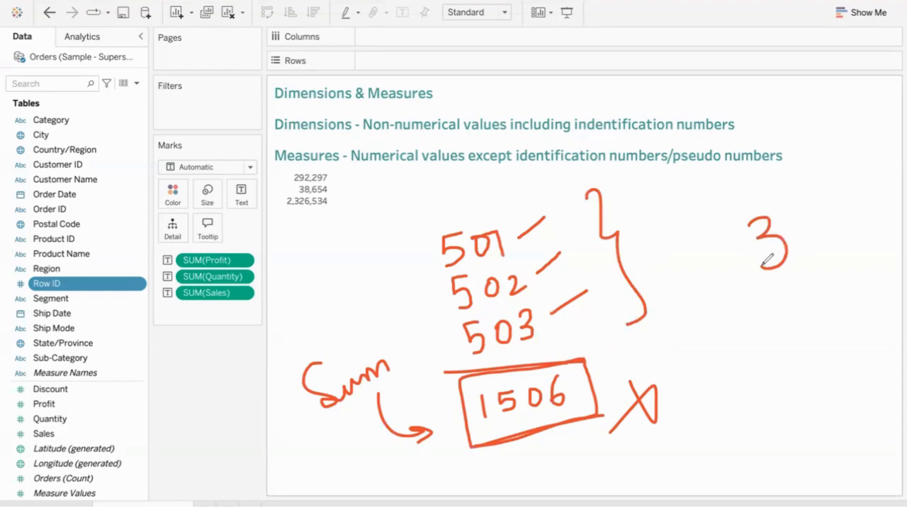
left_click_drag(308, 429, 380, 387)
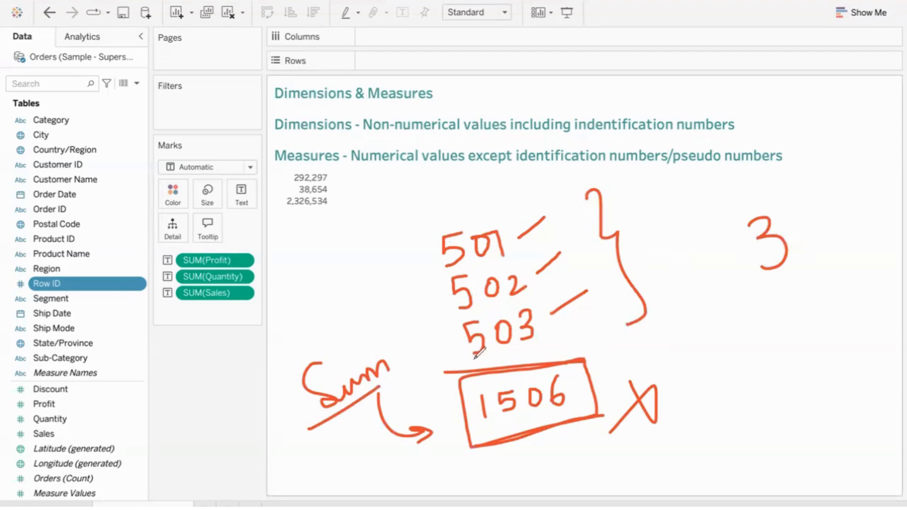
mouse_move(430, 253)
left_mouse_down()
mouse_move(444, 349)
mouse_move(455, 340)
left_mouse_up()
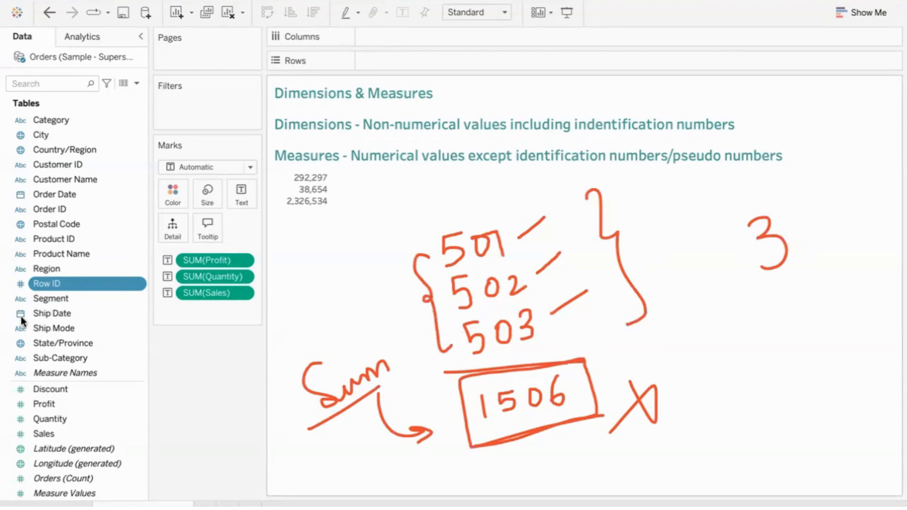
key("Escape")
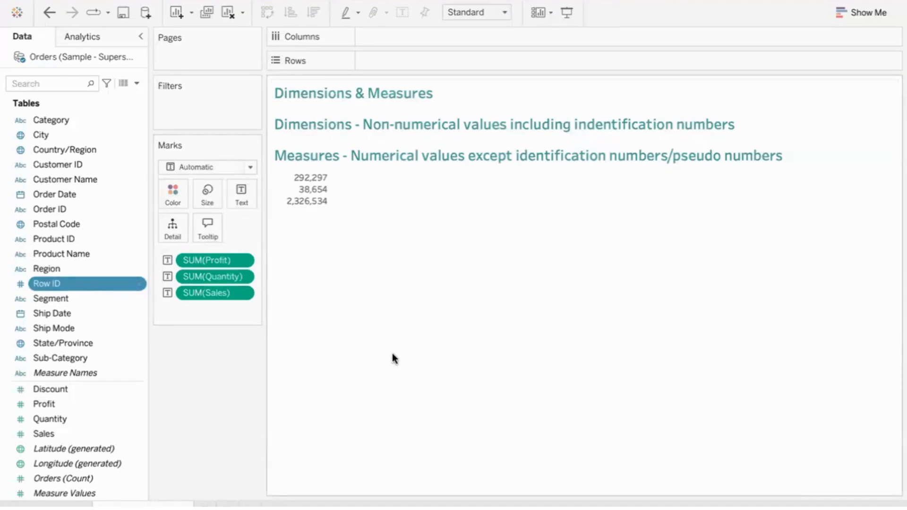
Step: Review the default aggregation choices for the Profit measure, leaving Sum as the default
left_click(86, 404)
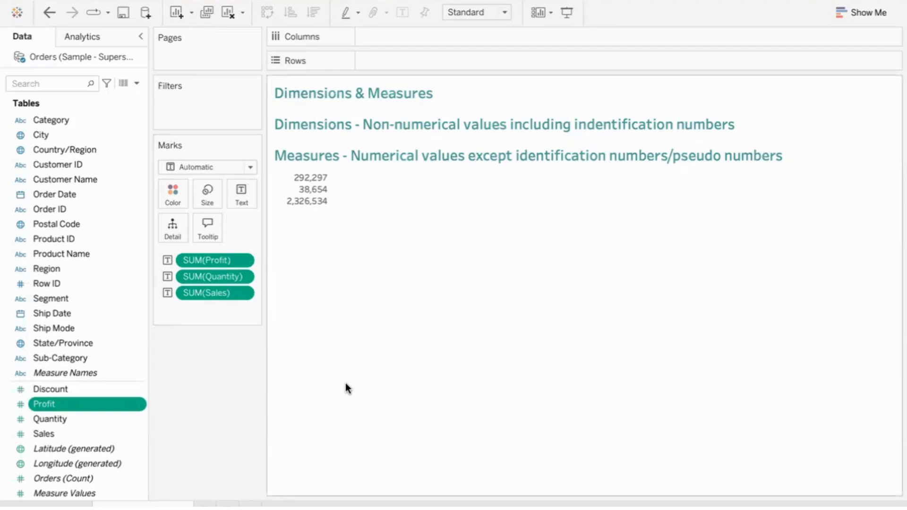
right_click(127, 404)
mouse_move(216, 305)
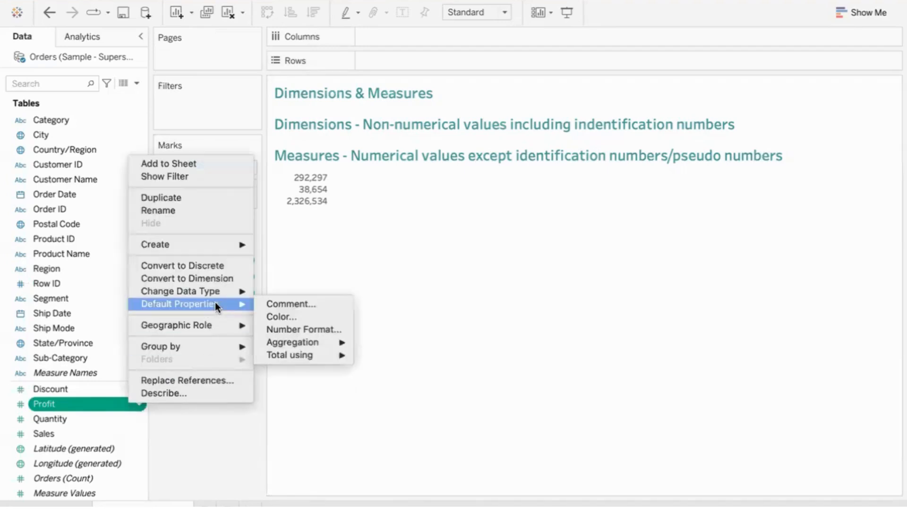
mouse_move(333, 341)
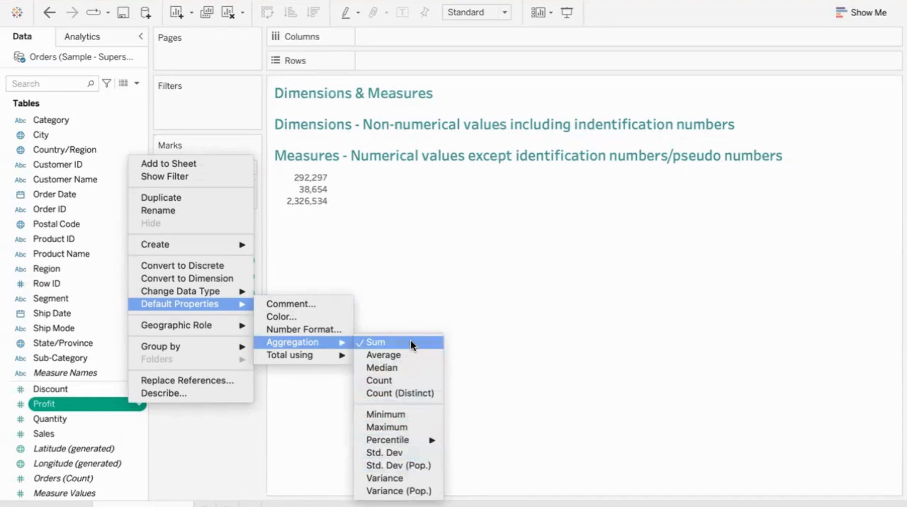
left_click(452, 280)
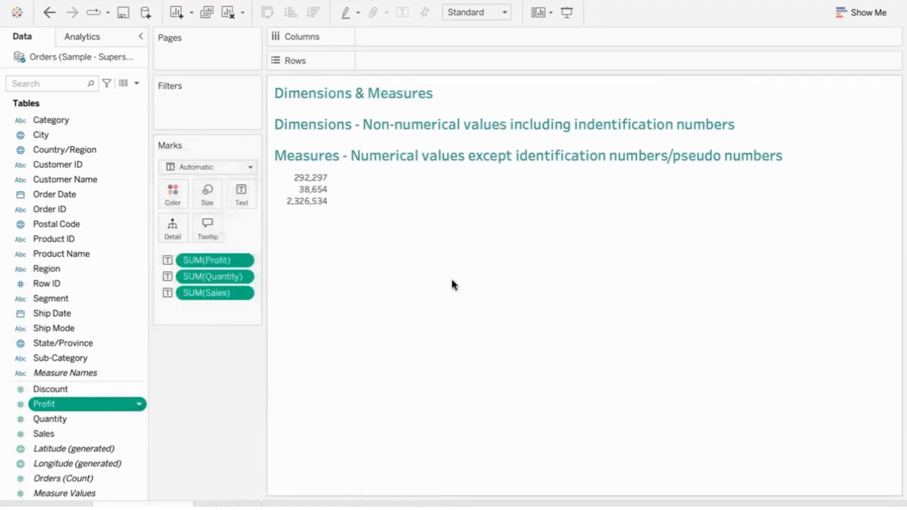